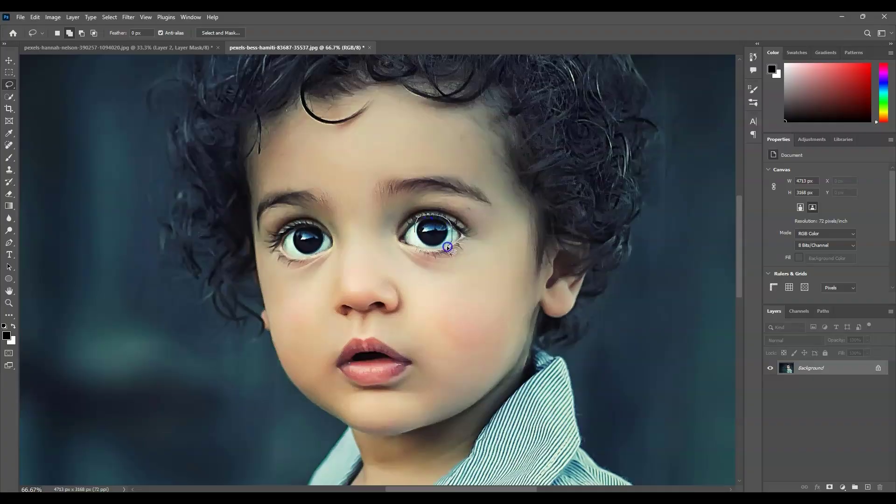
- Fit the whole child photo in view and get the Lasso tool ready
key("l")
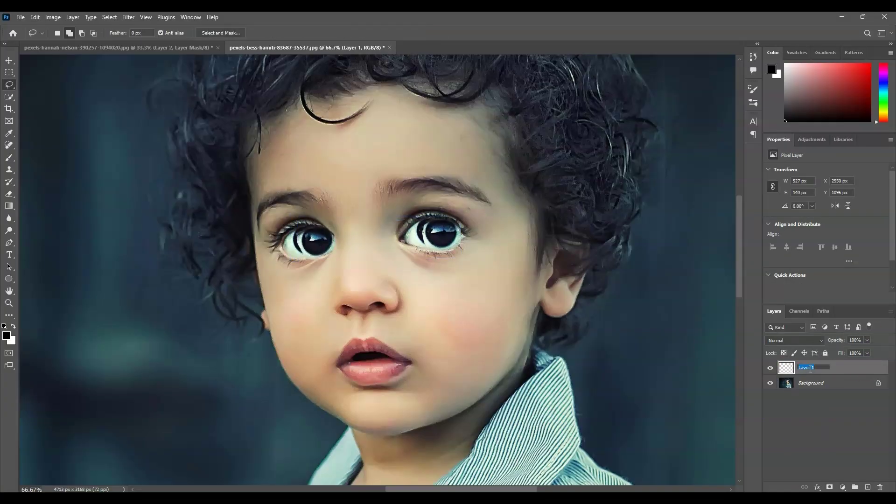
left_click(811, 382)
right_click(440, 280)
left_click(471, 450)
left_click_drag(410, 189, 400, 186)
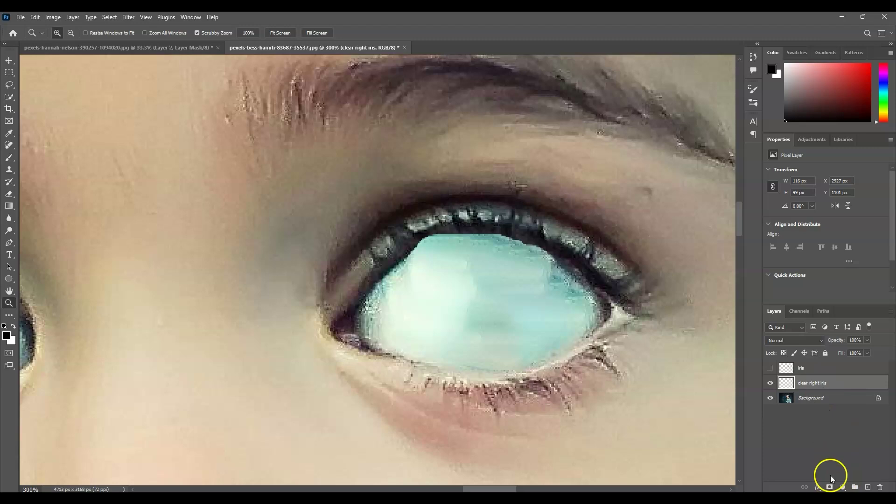
left_click(829, 486)
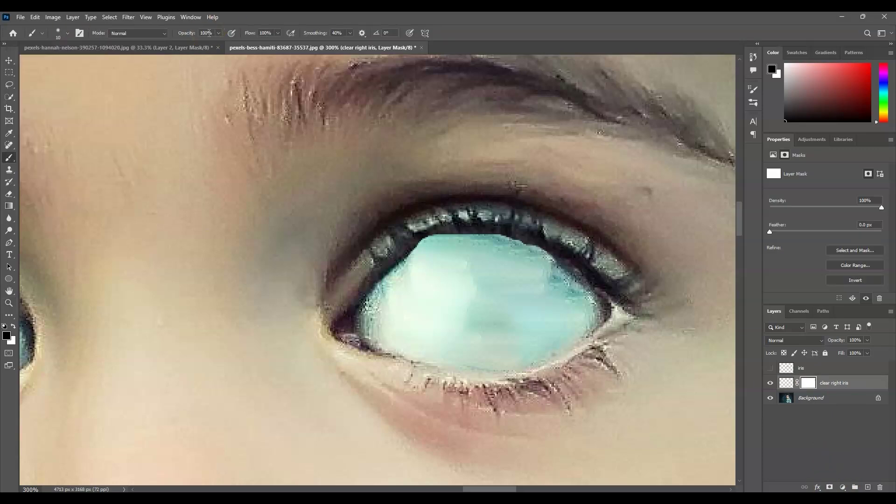
key("x")
key("ctrl+0")
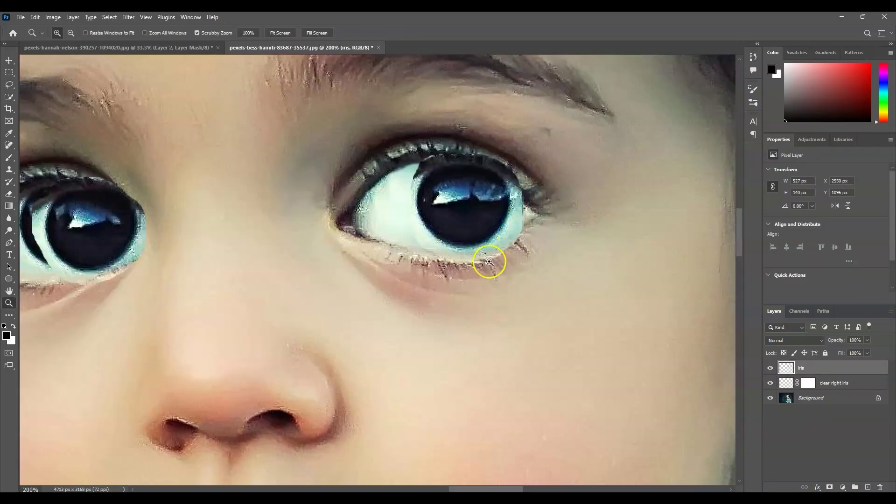
key("l")
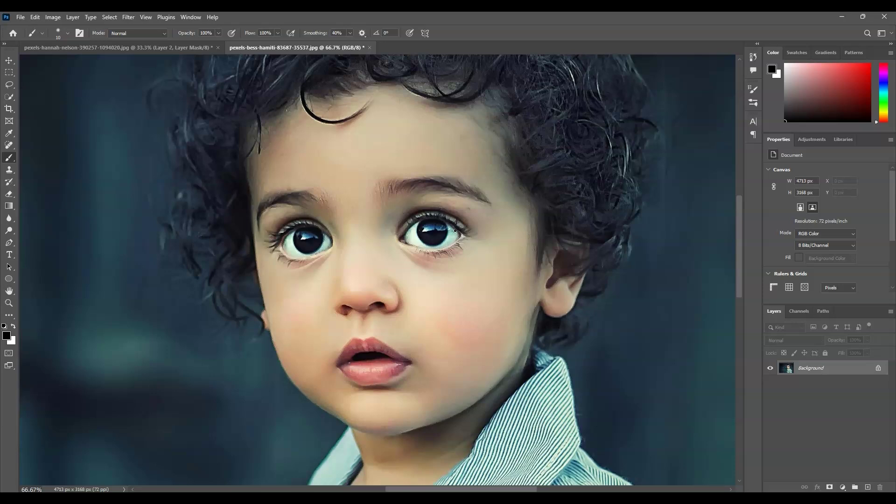
left_click(830, 368)
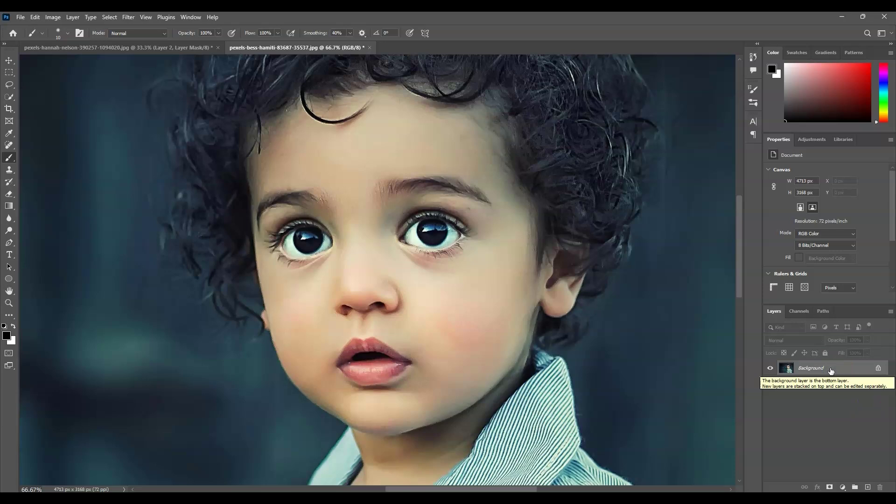
- Lasso around the right-hand iris, then Shift-add the left-hand iris to the selection
left_click(10, 85)
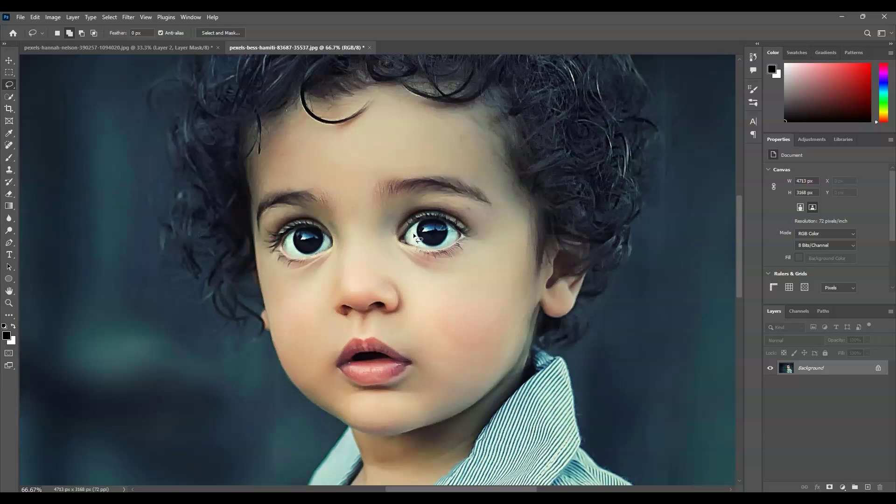
left_click_drag(415, 233, 421, 215)
left_click_drag(415, 231, 421, 233)
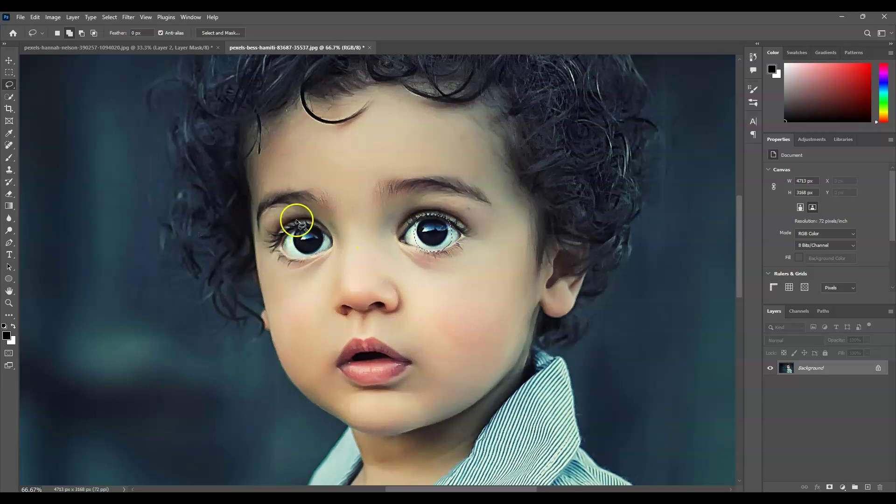
left_click_drag(296, 226, 296, 226)
left_click_drag(292, 228, 293, 229)
- Copy the selected irises onto Layer 1, check the copy, and make Layer 1 active
key("ctrl+j")
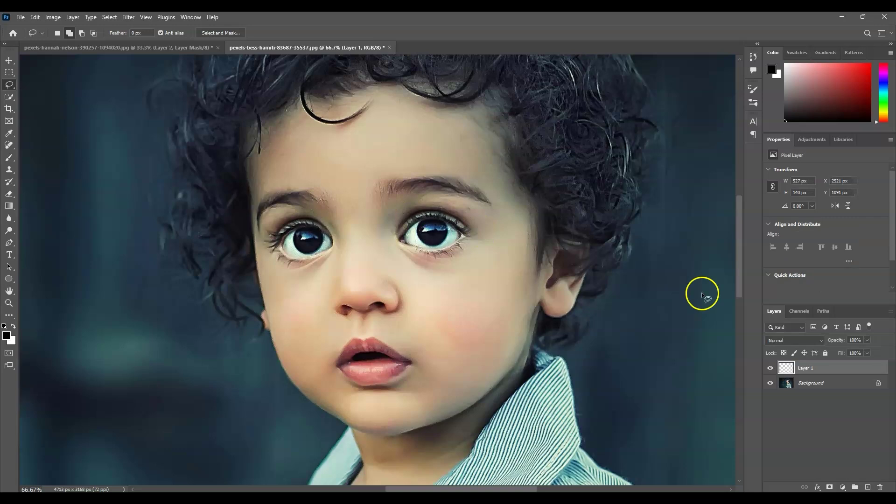
left_click(770, 383)
left_click(770, 383)
left_click(804, 422)
left_click(804, 370)
- Transform the irises slightly right, comparing at 66% layer opacity, and commit
key("ctrl+t")
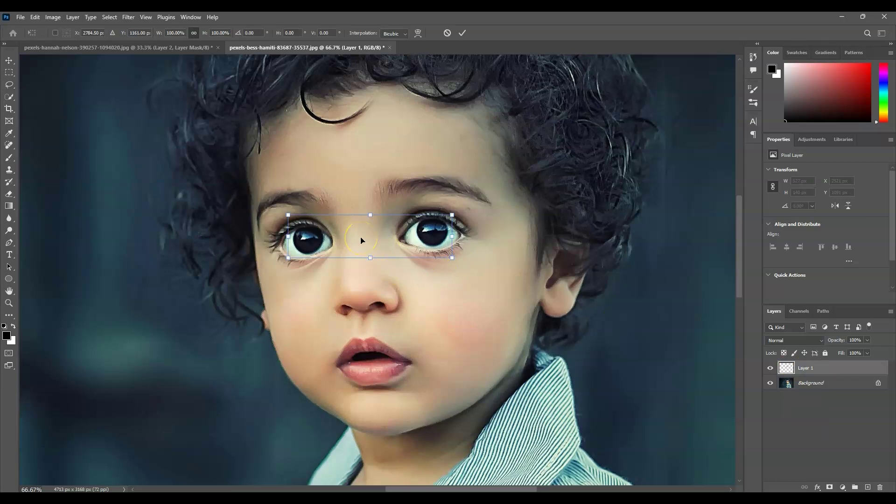
left_click_drag(360, 241, 369, 240)
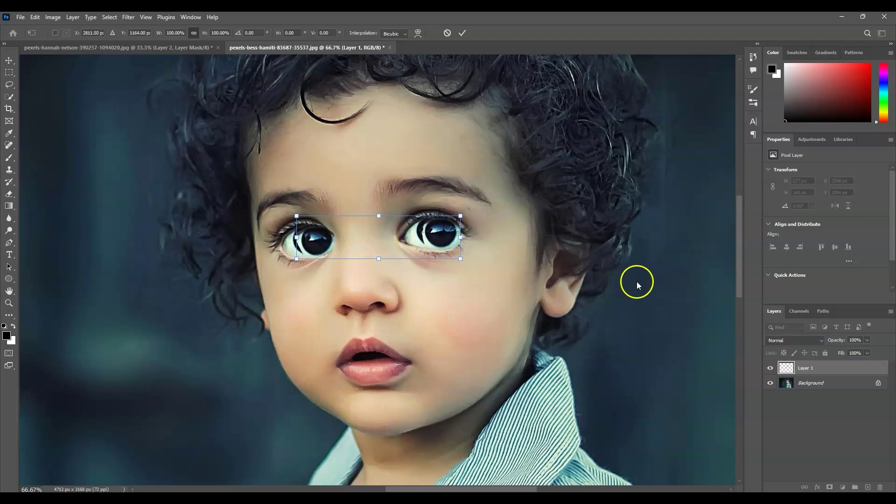
left_click(867, 340)
left_click_drag(869, 350, 854, 351)
mouse_move(376, 242)
left_mouse_down()
mouse_move(361, 241)
mouse_move(374, 242)
left_mouse_up()
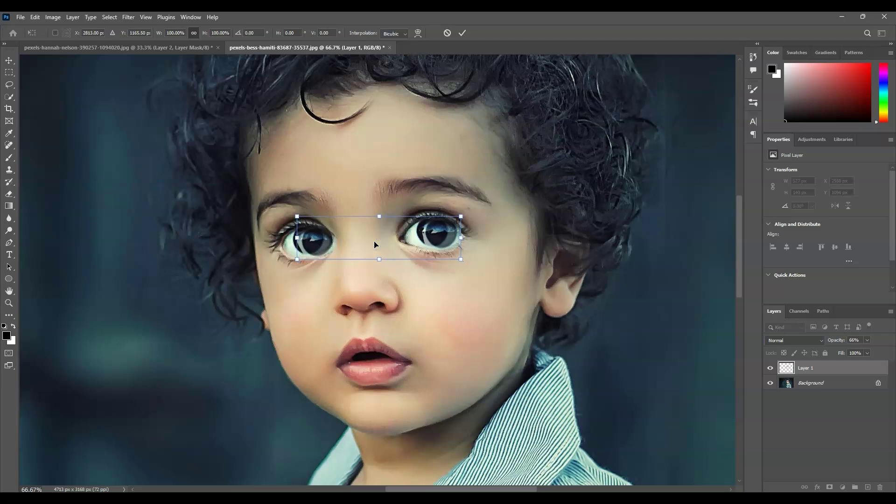
key("Return")
key("l")
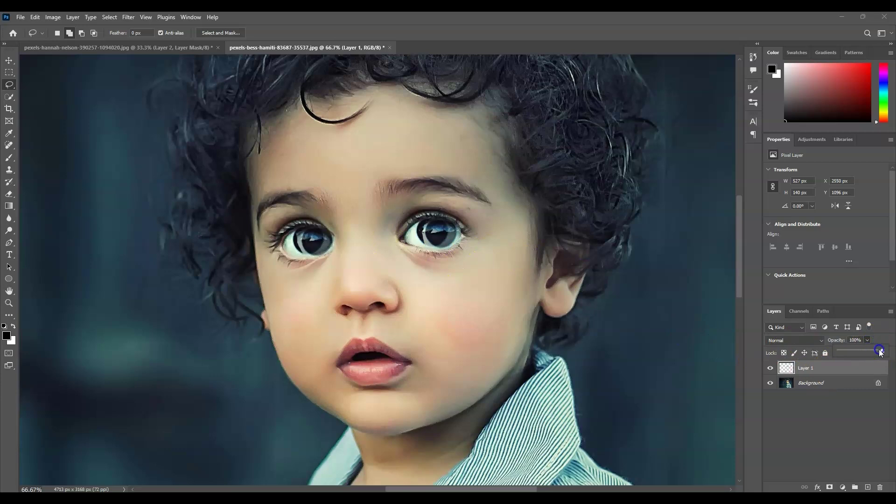
- Restore Layer 1 to 100% opacity and rename it 'iris'
left_click_drag(867, 349, 883, 350)
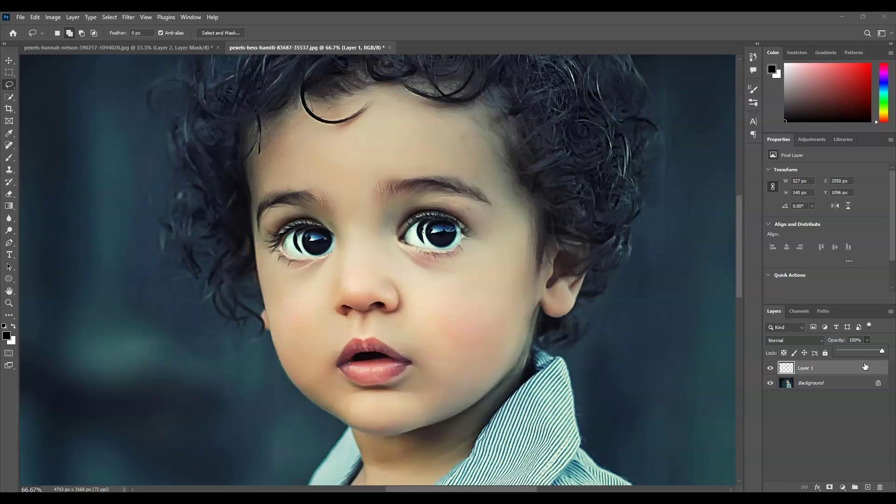
double_click(808, 367)
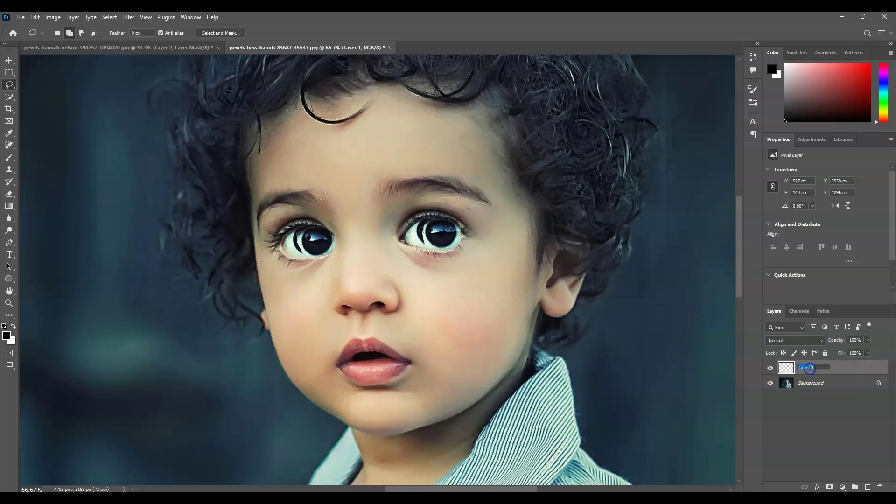
key("BackSpace")
type("iris")
left_click(823, 405)
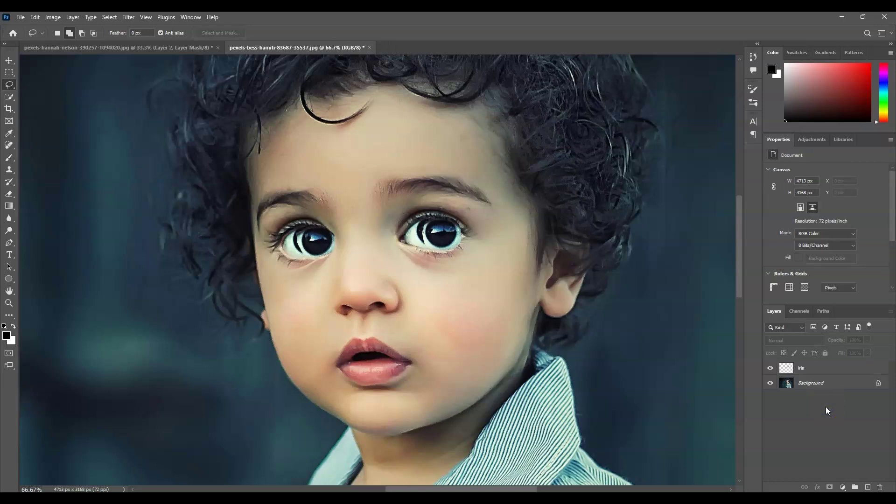
- Hide the iris layer and make the Background layer active
left_click(770, 368)
left_click(635, 305)
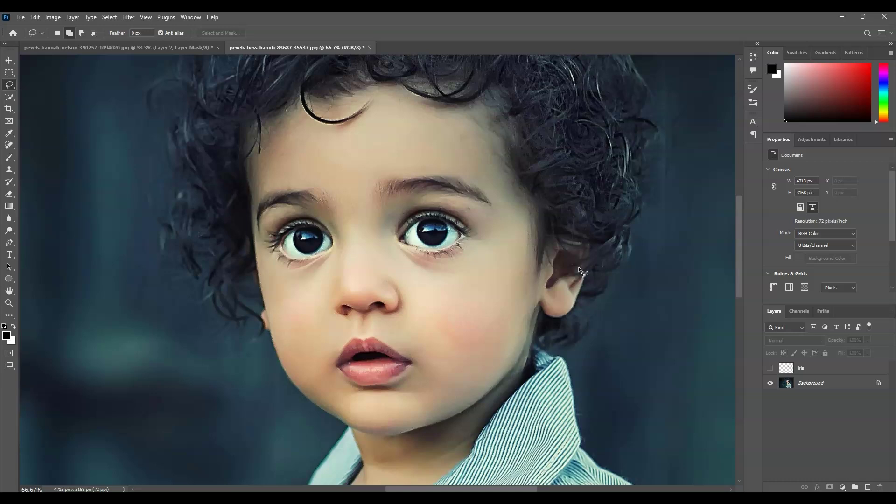
left_click(778, 393)
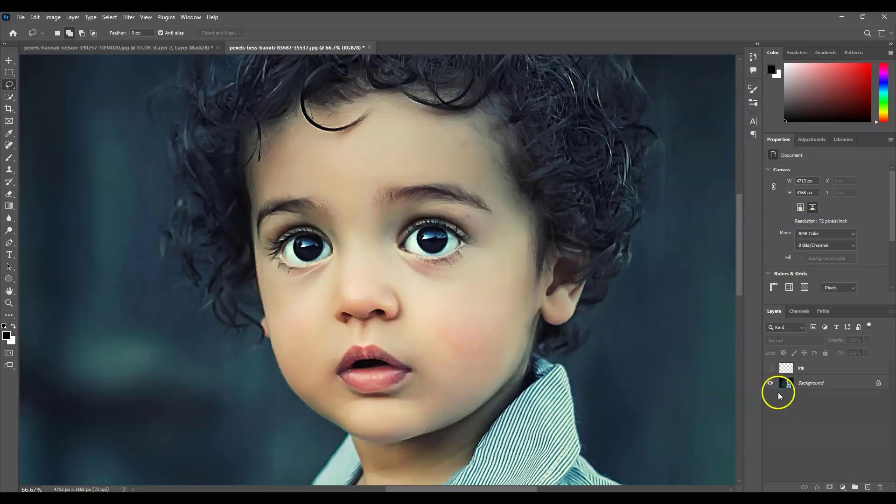
left_click(835, 383)
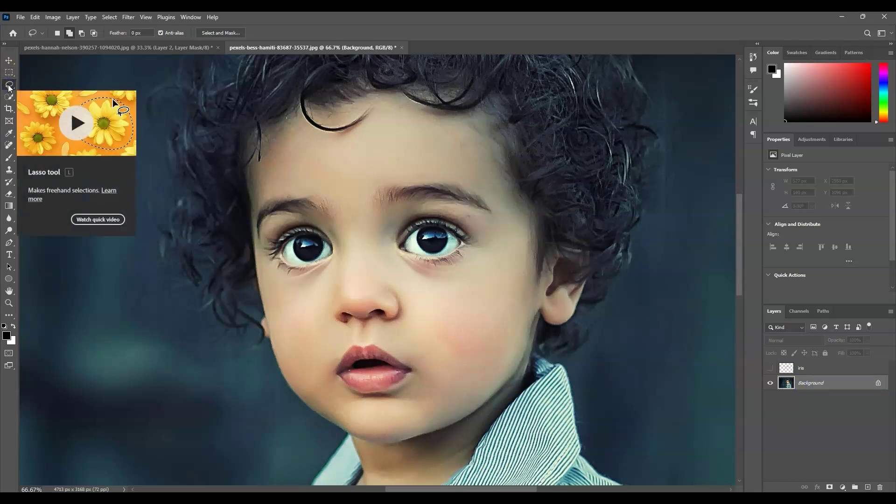
- Outline the original right-hand iris on Background with a freehand selection
left_click(248, 163)
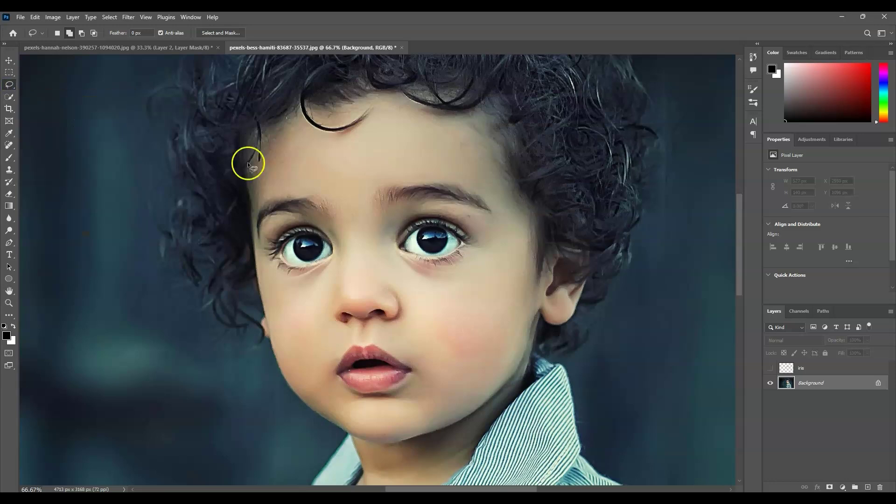
mouse_move(414, 241)
left_mouse_down()
mouse_move(421, 226)
mouse_move(441, 228)
left_mouse_up()
left_click_drag(423, 253, 414, 240)
left_click_drag(441, 280, 442, 276)
left_click(815, 386)
left_click(72, 17)
- Content-Aware Fill the right iris to a new layer, excluding eyebrow, inner corner and pupil from sampling
mouse_move(35, 17)
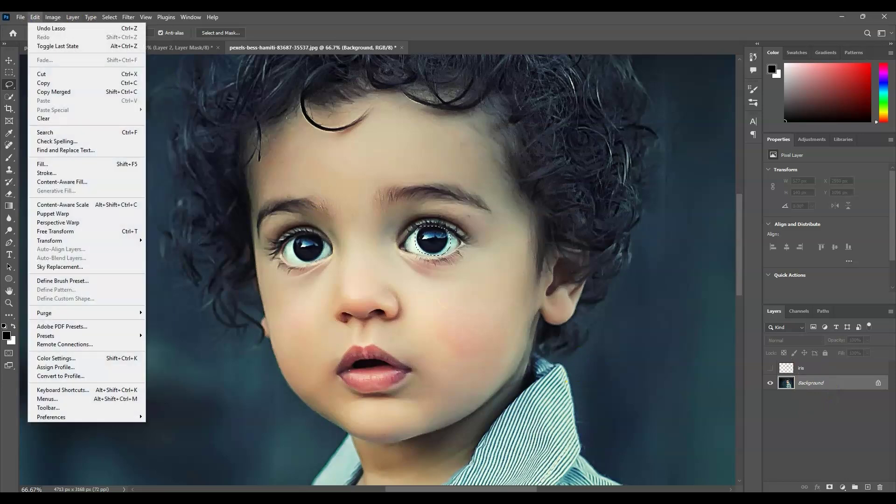
left_click(75, 182)
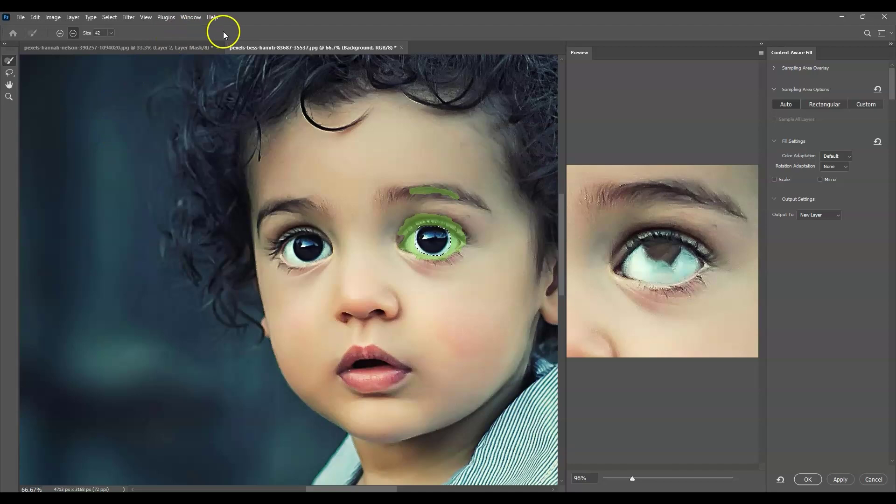
left_click(9, 61)
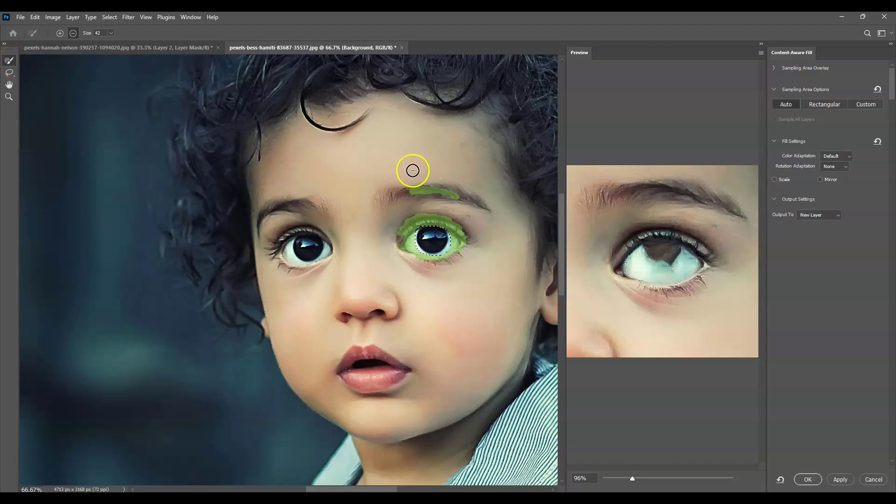
mouse_move(418, 187)
left_mouse_down()
mouse_move(466, 198)
mouse_move(418, 190)
mouse_move(446, 205)
mouse_move(469, 237)
mouse_move(405, 209)
mouse_move(471, 230)
mouse_move(414, 217)
mouse_move(392, 234)
mouse_move(442, 221)
mouse_move(476, 242)
left_mouse_up()
left_click_drag(432, 215, 410, 225)
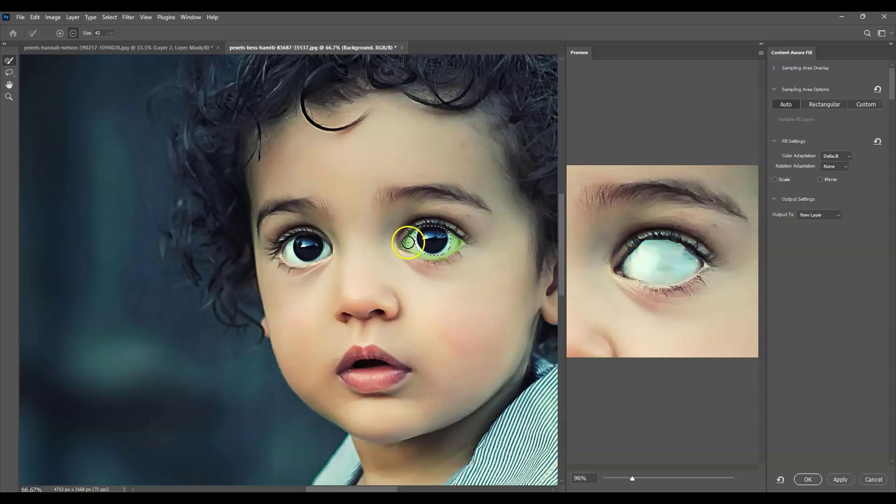
left_click(434, 240)
left_click(840, 479)
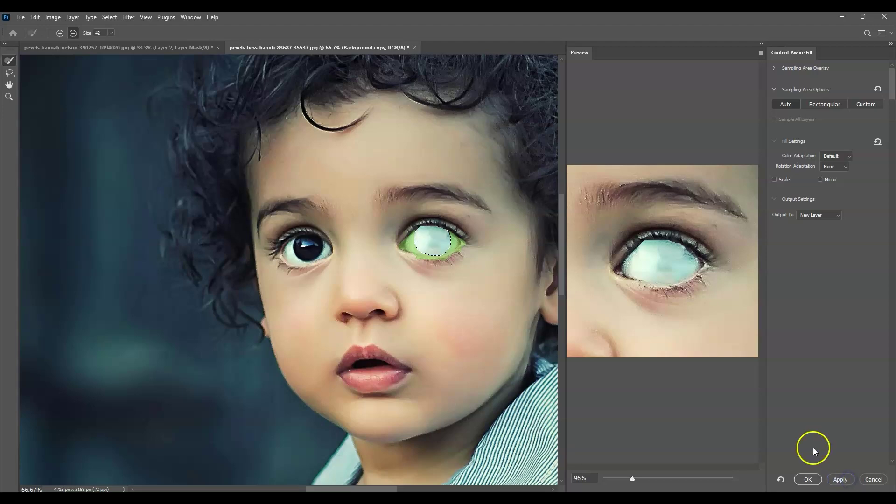
left_click(817, 479)
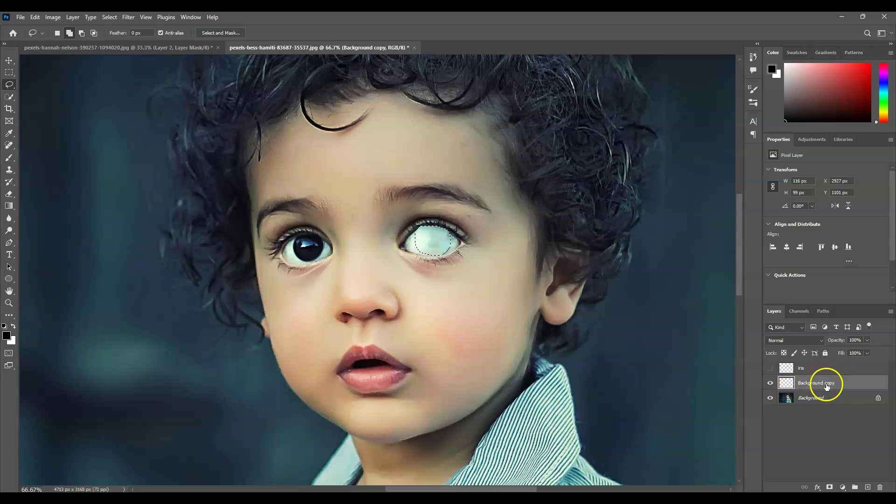
- Compare the filled eye with the original, name the layer 'clear right iris', and zoom in on it
left_click(770, 383)
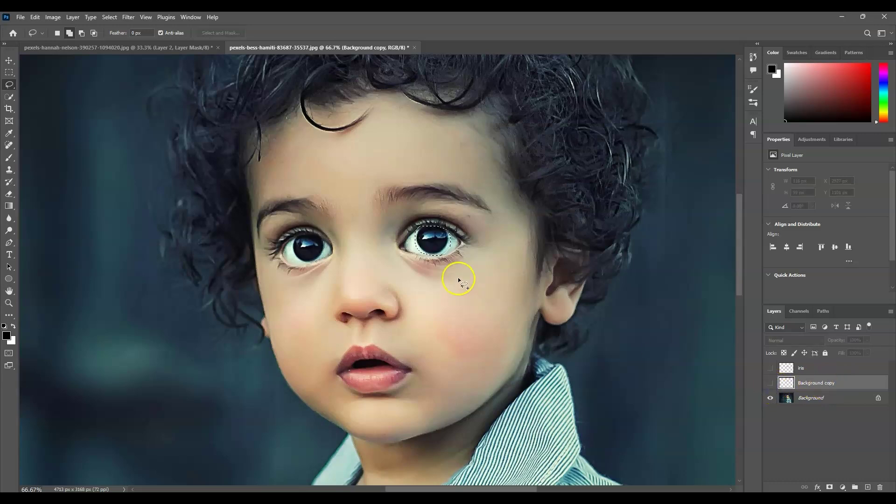
left_click(770, 383)
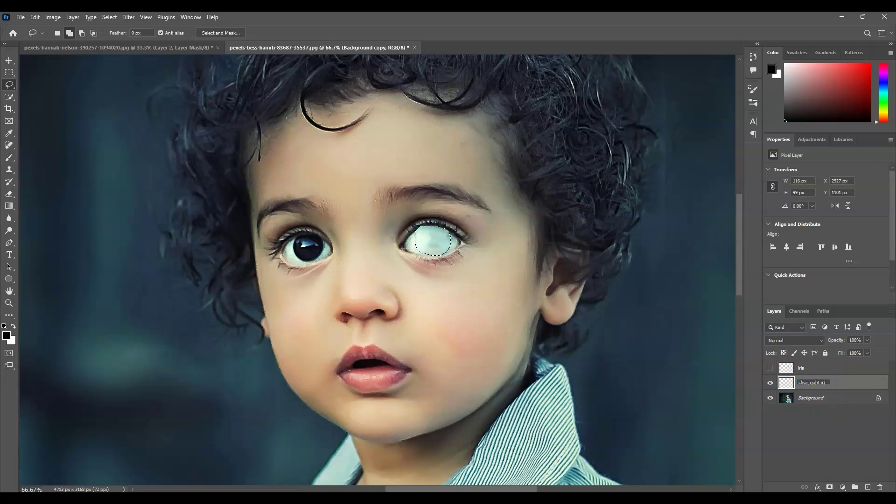
type("s")
left_click(834, 437)
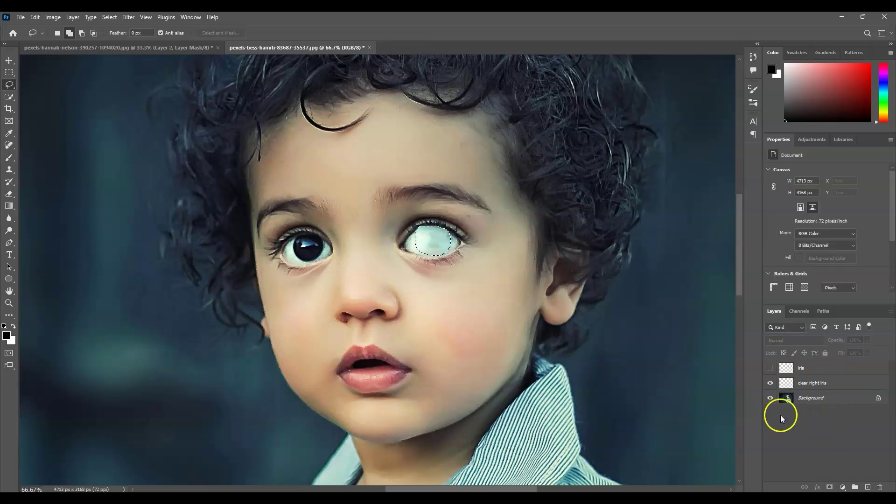
left_click(9, 303)
left_click_drag(407, 219, 500, 260)
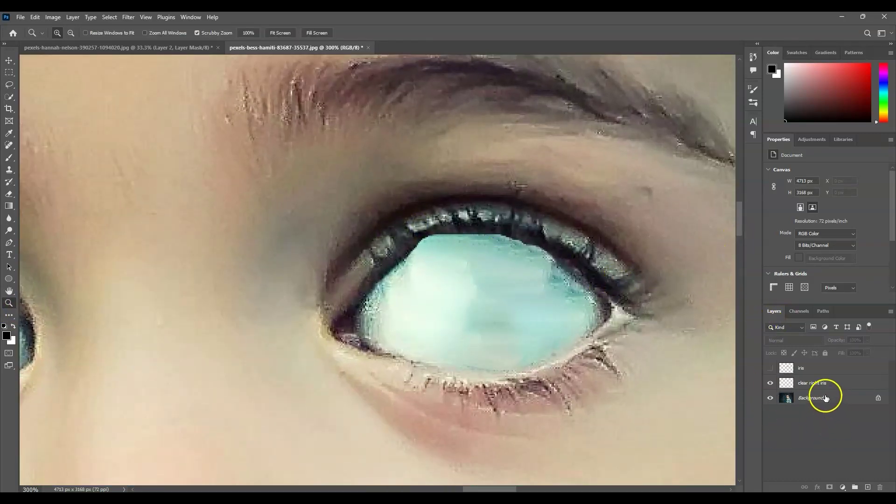
- Add a white layer mask to 'clear right iris', target the mask, and pick the Brush
left_click(820, 385)
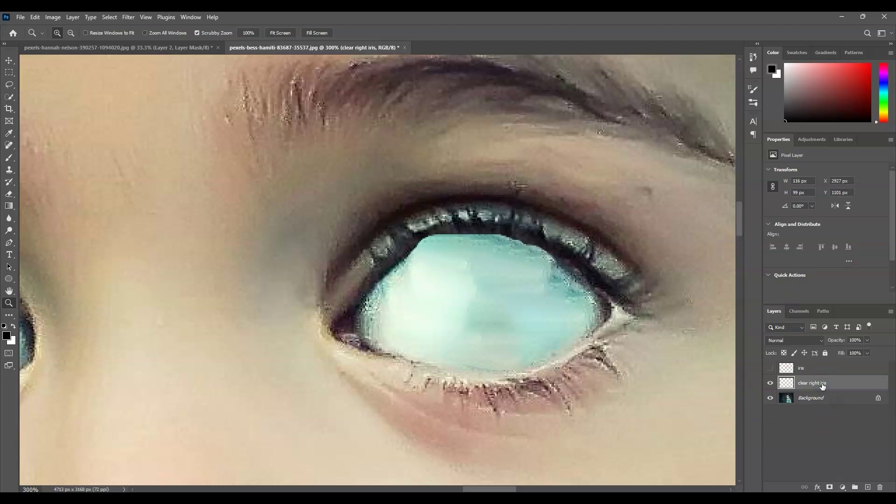
left_click(823, 389)
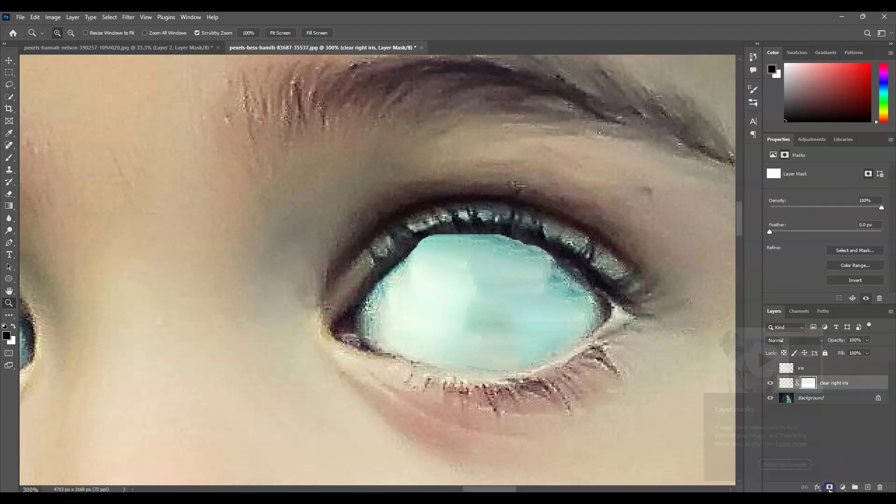
left_click(830, 488)
left_click(811, 383)
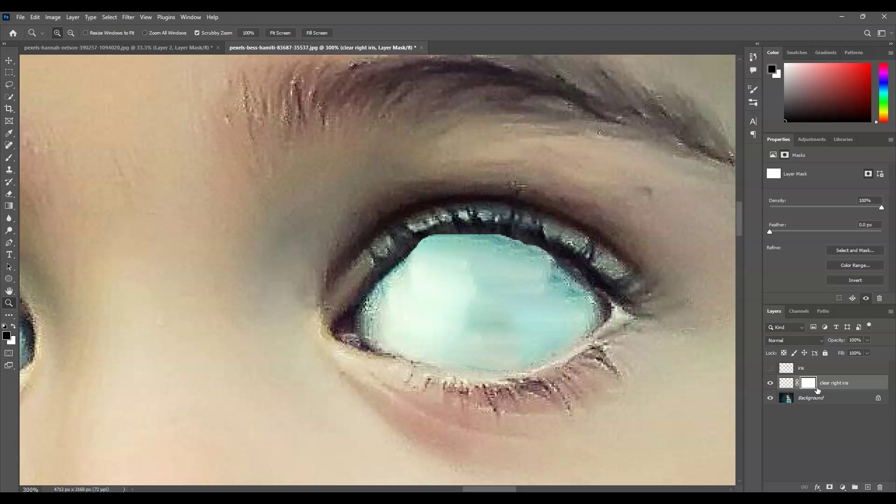
key("b")
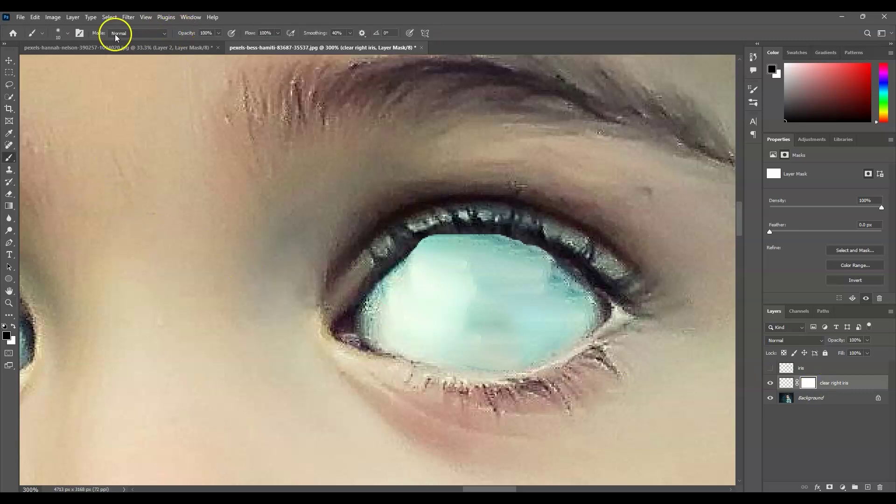
- Choose a Soft Round brush with 20% smoothing
left_click(68, 33)
left_click(77, 150)
left_click(228, 21)
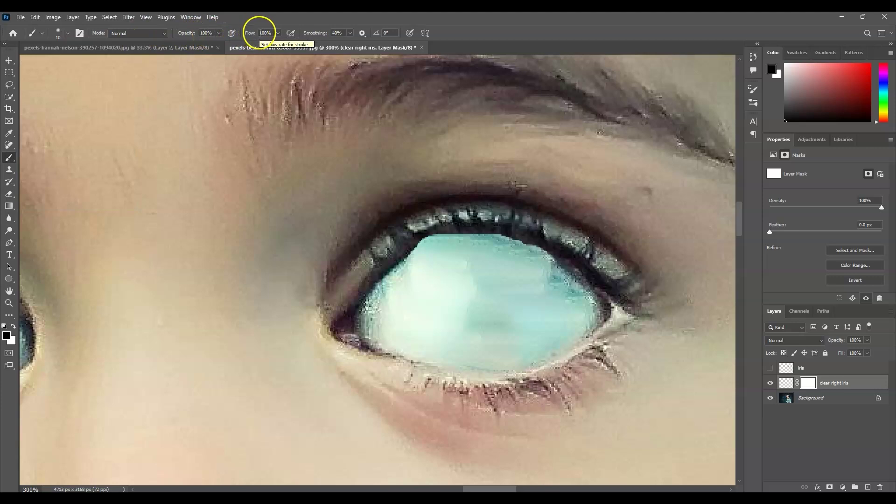
left_click(316, 34)
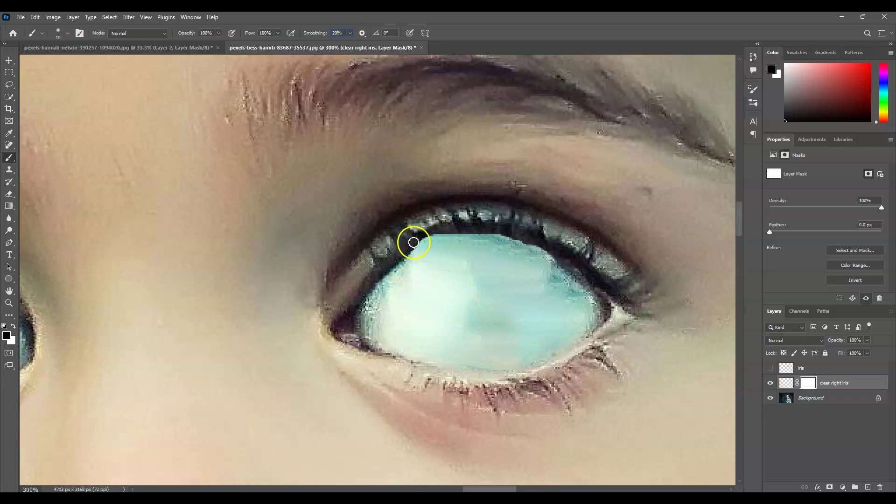
- Paint black, then white, on the mask along the eye's upper edge to restore the lash line
mouse_move(412, 244)
left_mouse_down()
mouse_move(450, 236)
mouse_move(402, 250)
mouse_move(456, 230)
mouse_move(542, 253)
mouse_move(387, 242)
mouse_move(428, 223)
left_mouse_up()
mouse_move(459, 232)
left_mouse_down()
mouse_move(535, 245)
mouse_move(466, 232)
mouse_move(378, 258)
mouse_move(495, 240)
mouse_move(547, 255)
mouse_move(494, 243)
mouse_move(411, 247)
left_mouse_up()
mouse_move(529, 249)
left_mouse_down()
mouse_move(546, 260)
mouse_move(484, 251)
mouse_move(529, 252)
mouse_move(498, 248)
mouse_move(477, 255)
mouse_move(508, 262)
left_mouse_up()
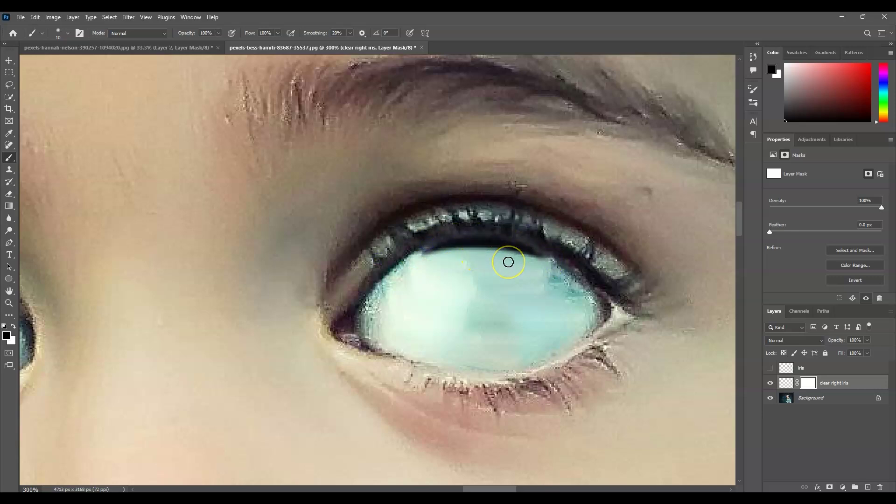
key("x")
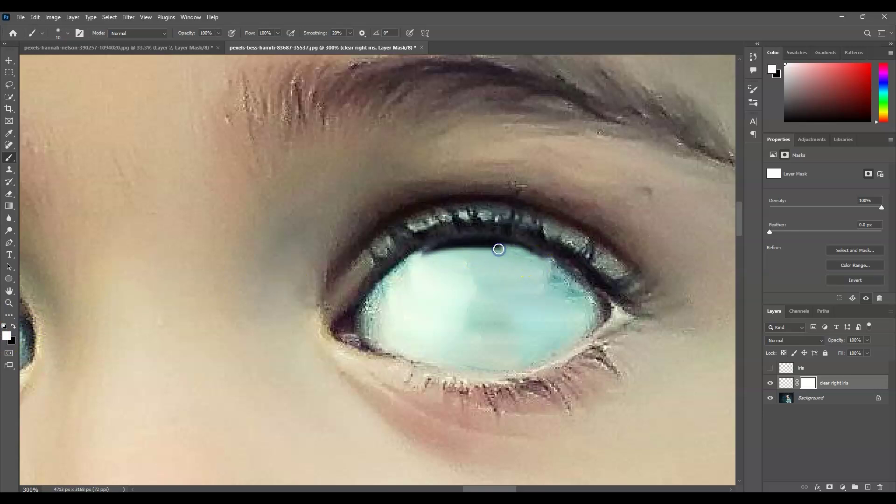
mouse_move(514, 244)
left_mouse_down()
mouse_move(476, 243)
mouse_move(426, 255)
mouse_move(475, 243)
left_mouse_up()
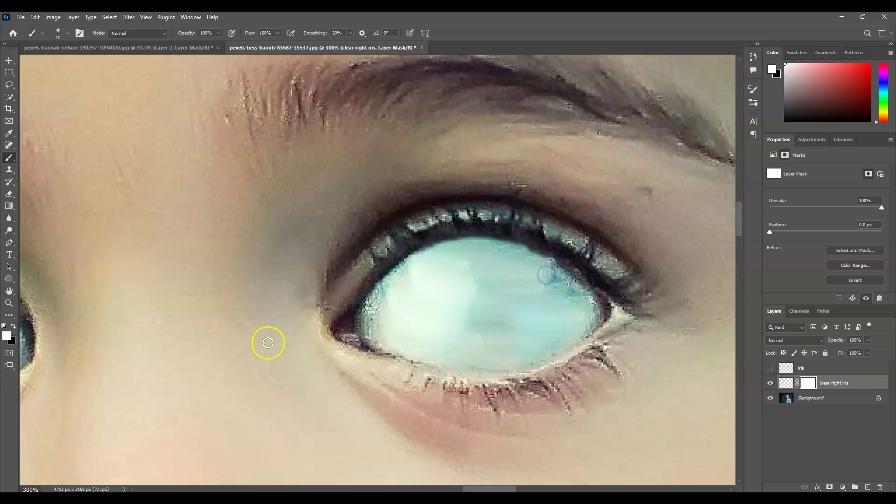
left_click(9, 303)
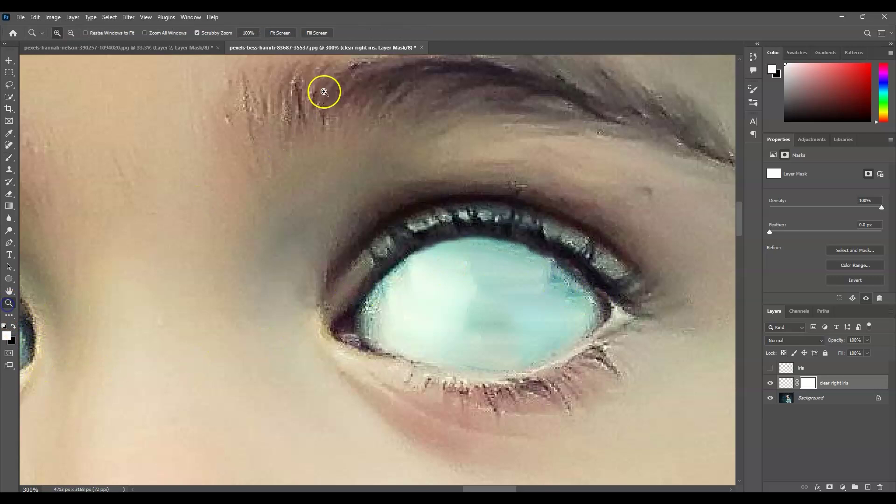
- Fit the photo on screen, show the 'iris' layer, and zoom to 200% on that eye
left_click(281, 32)
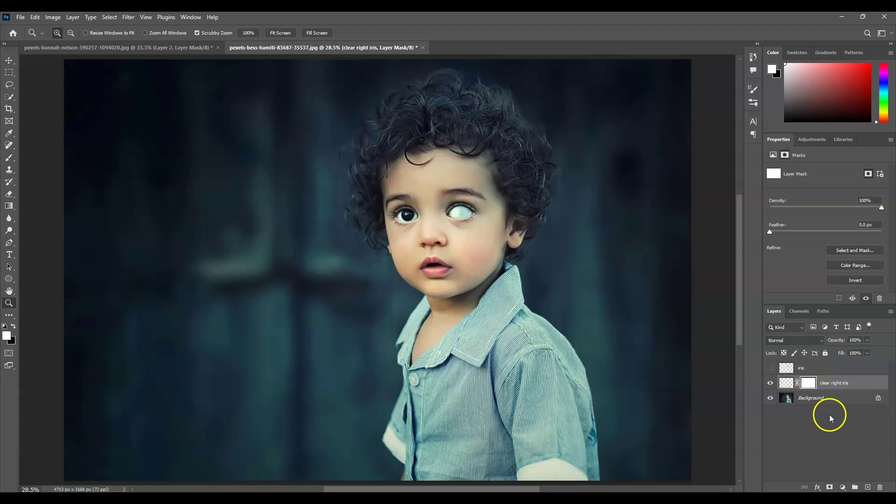
left_click(822, 370)
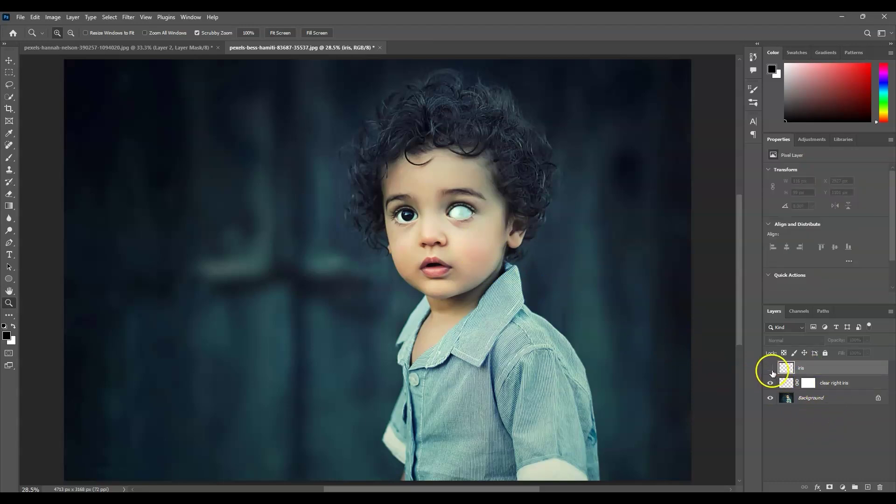
left_click(770, 368)
left_click_drag(459, 211, 457, 219)
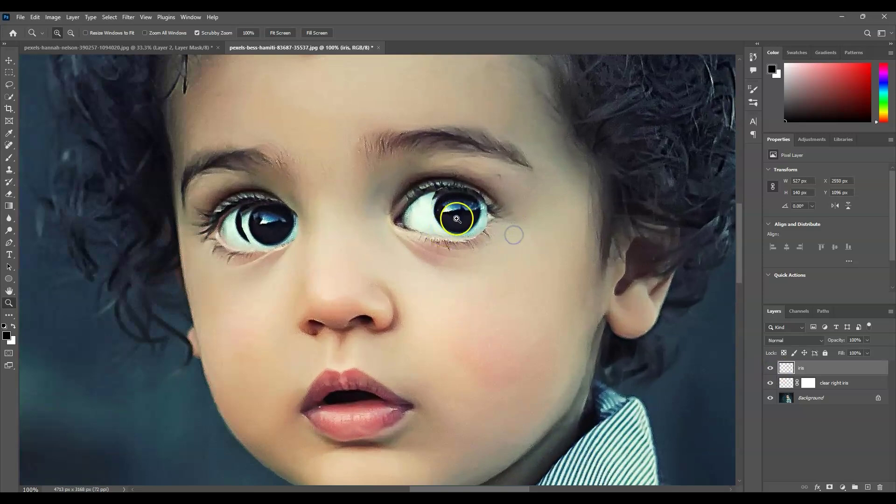
left_click(452, 241)
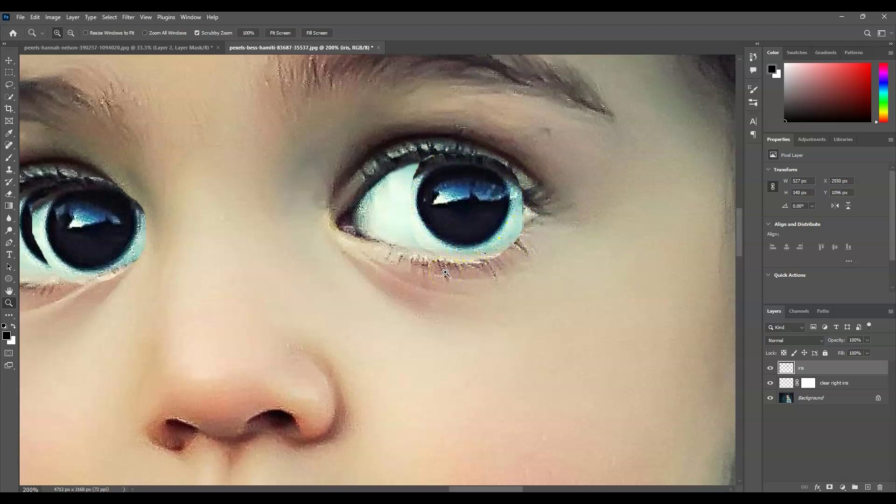
left_click(787, 368)
- Add a layer mask to 'iris', target it, and set the Brush to paint black
left_click(830, 487)
left_click(803, 369)
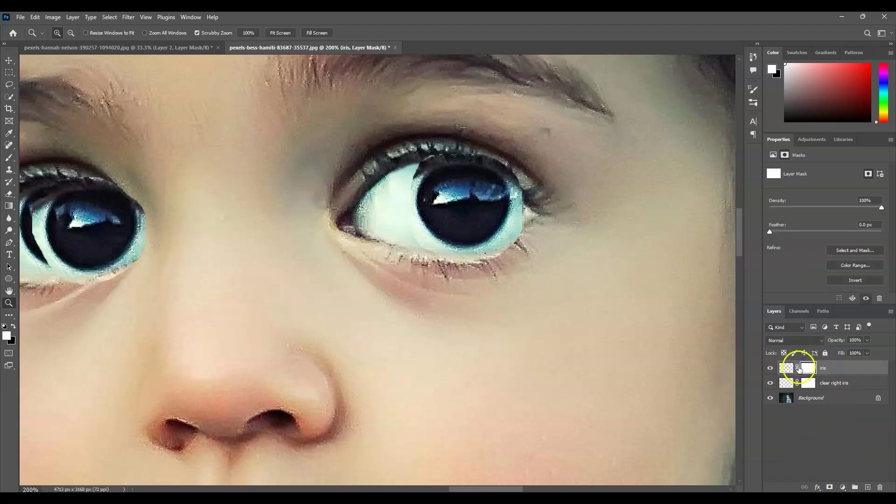
key("b")
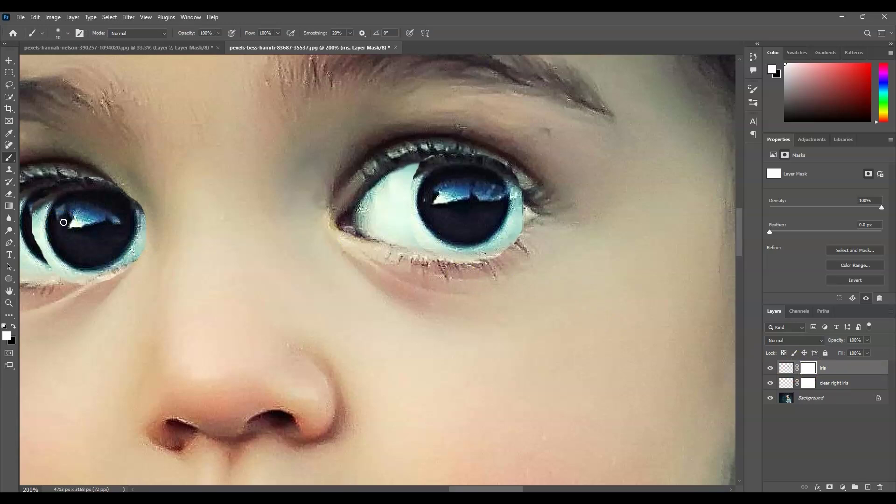
key("x")
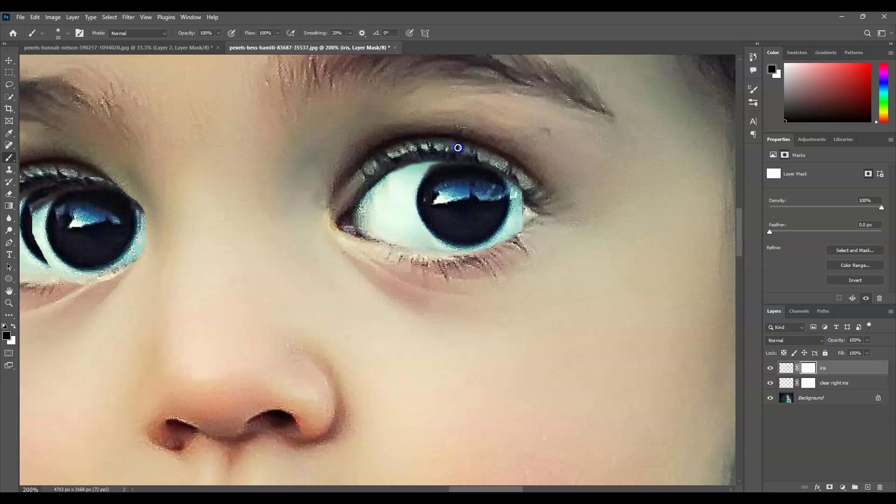
- Paint the iris mask to tuck the iris under the upper eyelid and eye corner
mouse_move(517, 193)
left_mouse_down()
mouse_move(530, 199)
mouse_move(513, 234)
mouse_move(520, 211)
left_mouse_up()
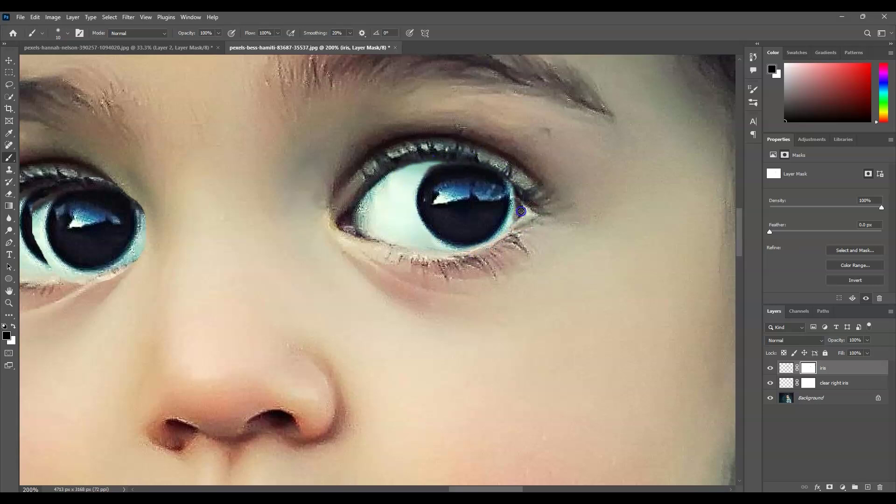
key("x")
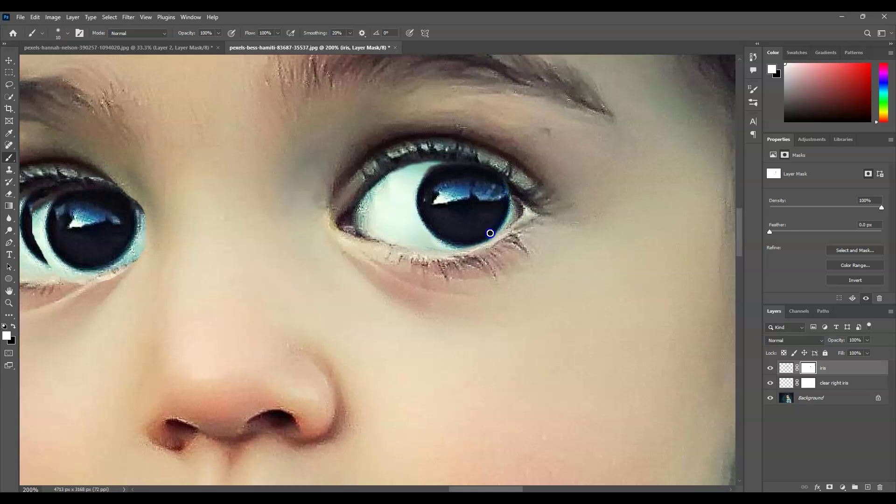
key("x")
left_click_drag(417, 175, 430, 178)
key("x")
key("x")
mouse_move(515, 184)
left_mouse_down()
mouse_move(517, 245)
mouse_move(501, 259)
mouse_move(440, 250)
left_mouse_up()
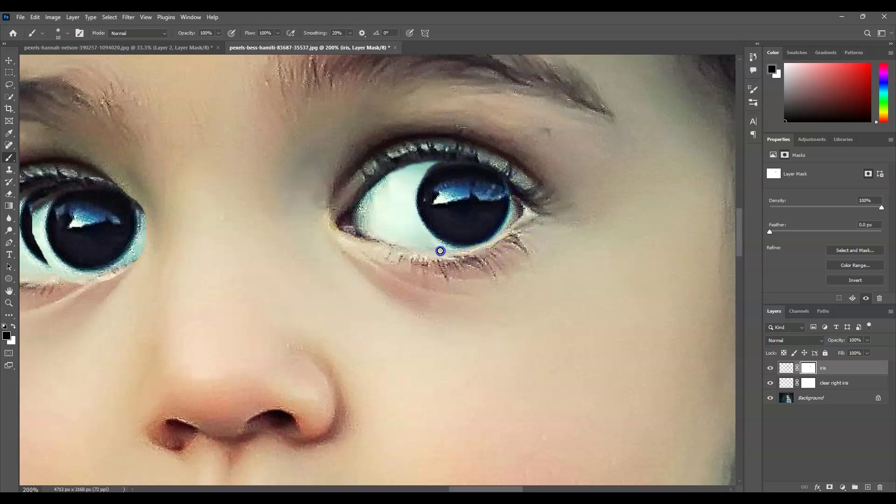
left_click(9, 303)
- Fit the photo to the screen, then zoom to 200% on the child's left eye
left_click(281, 33)
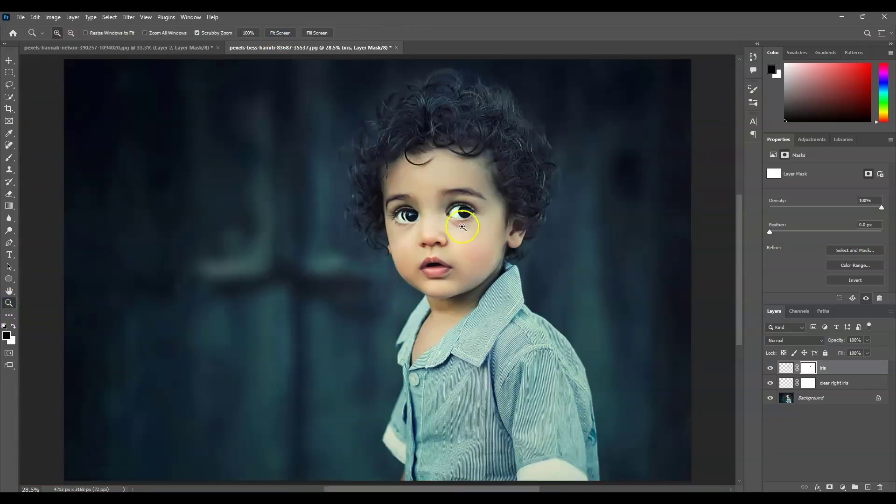
left_click(405, 217)
left_click(406, 217)
left_click(405, 217)
left_click(406, 217)
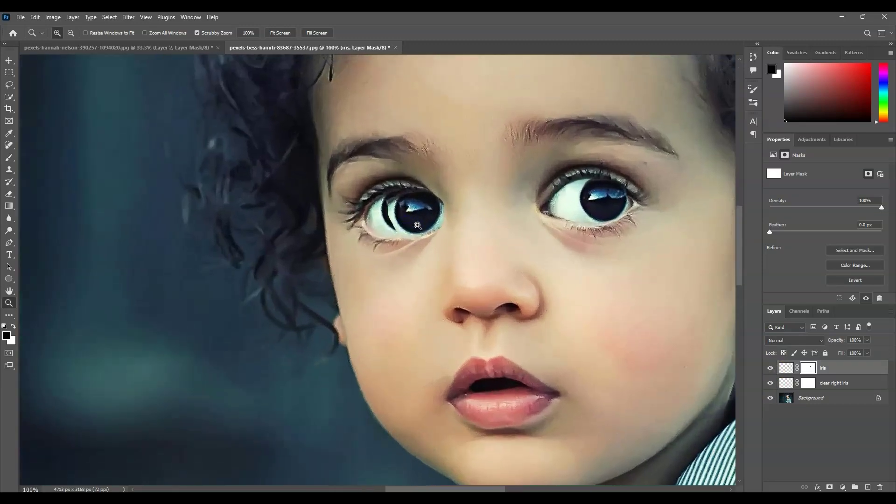
left_click(366, 230)
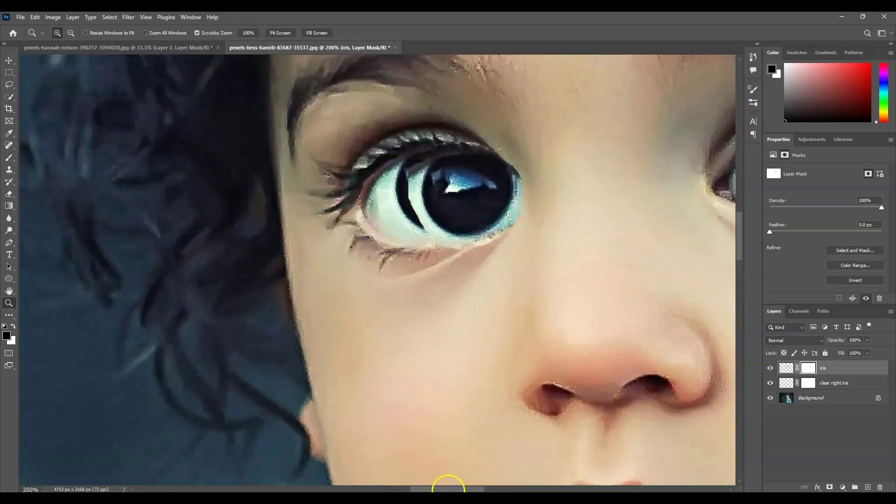
scroll(426, 393, "right", 3)
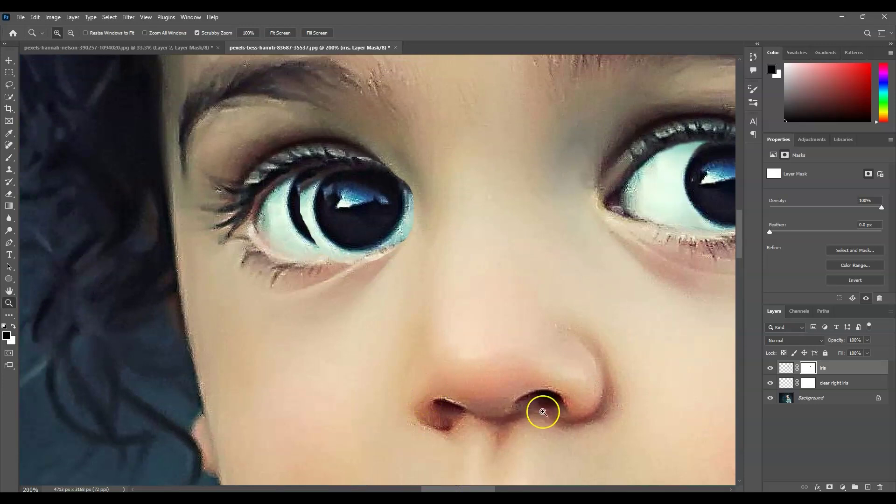
- On the Background layer with 'iris' hidden, lasso around the left eye's original iris
left_click(819, 398)
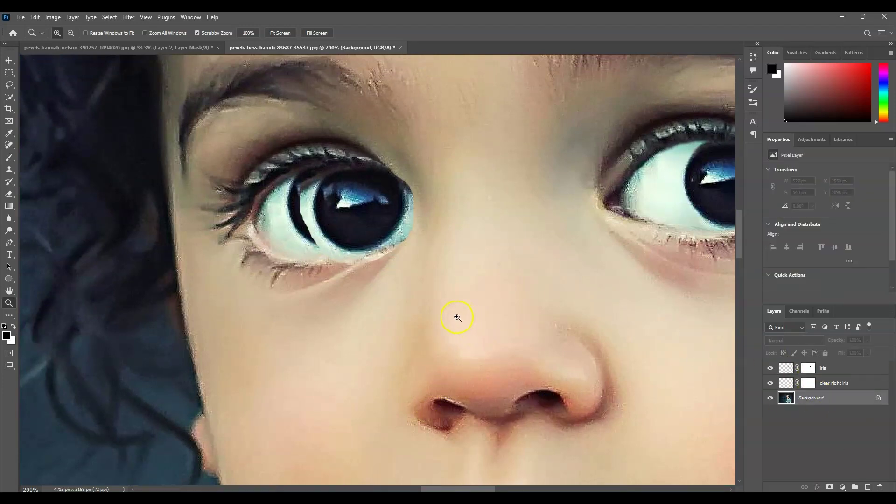
key("l")
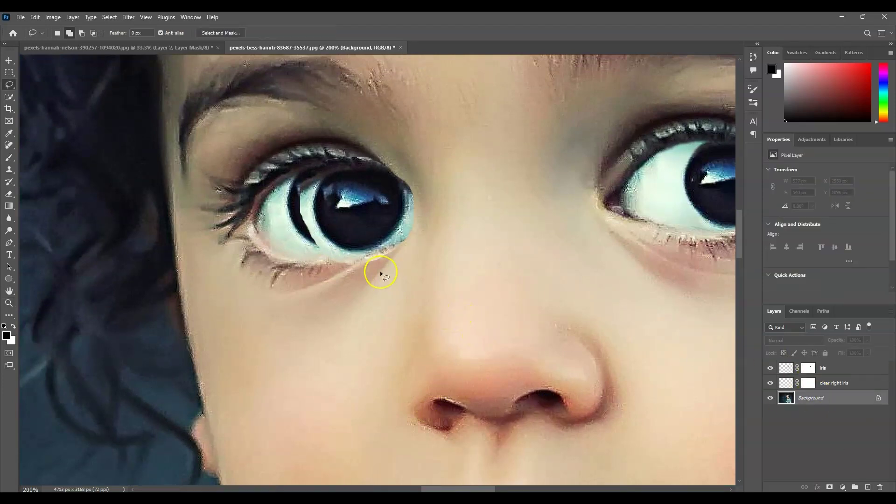
left_click(770, 368)
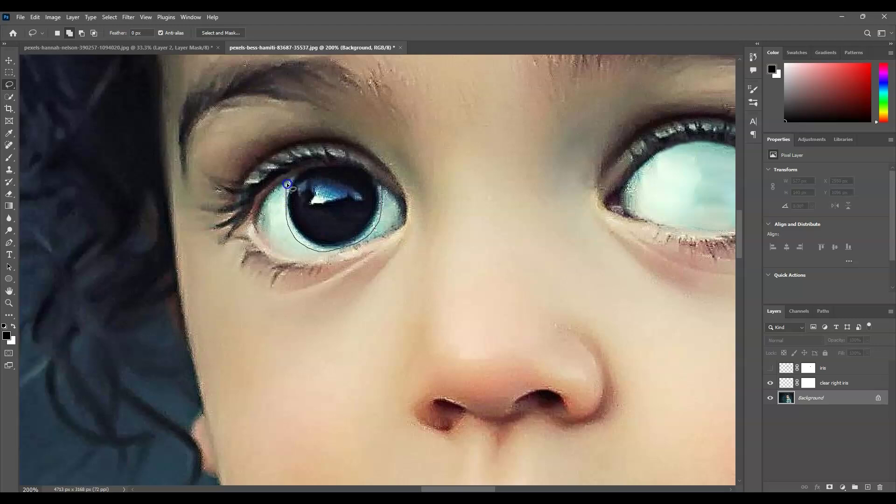
left_click_drag(378, 183, 380, 188)
- Start Content-Aware Fill and remove the eyebrow, eye corners and surrounding skin from sampling
left_click(33, 18)
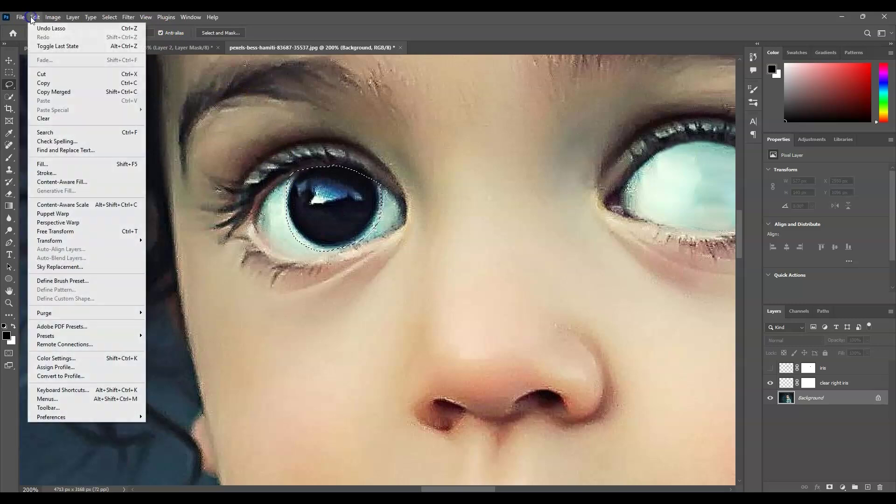
left_click(87, 182)
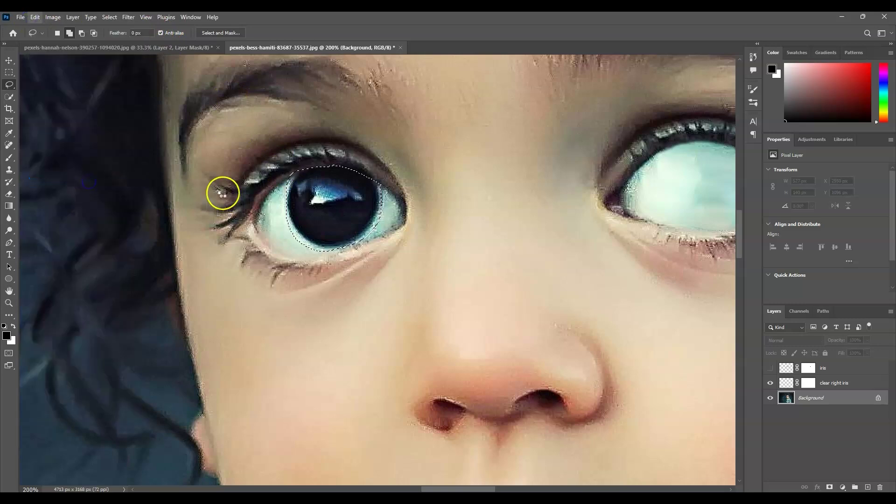
mouse_move(136, 64)
left_mouse_down()
mouse_move(180, 54)
mouse_move(270, 75)
mouse_move(198, 96)
mouse_move(369, 102)
mouse_move(164, 190)
mouse_move(124, 350)
mouse_move(171, 360)
mouse_move(180, 192)
mouse_move(300, 136)
mouse_move(460, 182)
left_mouse_up()
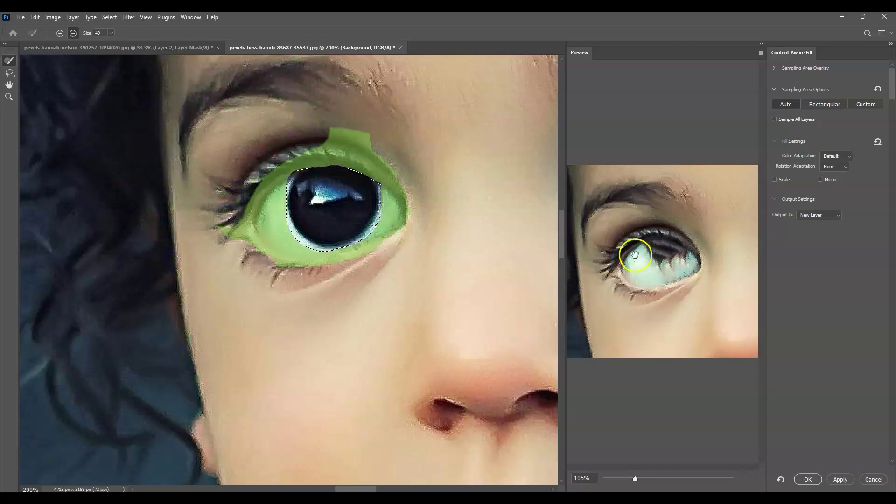
left_click_drag(234, 184, 219, 230)
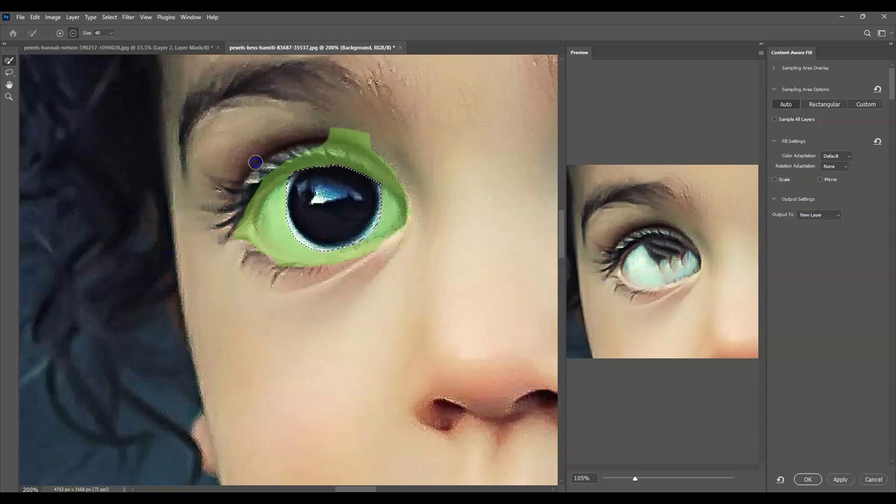
mouse_move(256, 161)
left_mouse_down()
mouse_move(304, 134)
mouse_move(422, 160)
left_mouse_up()
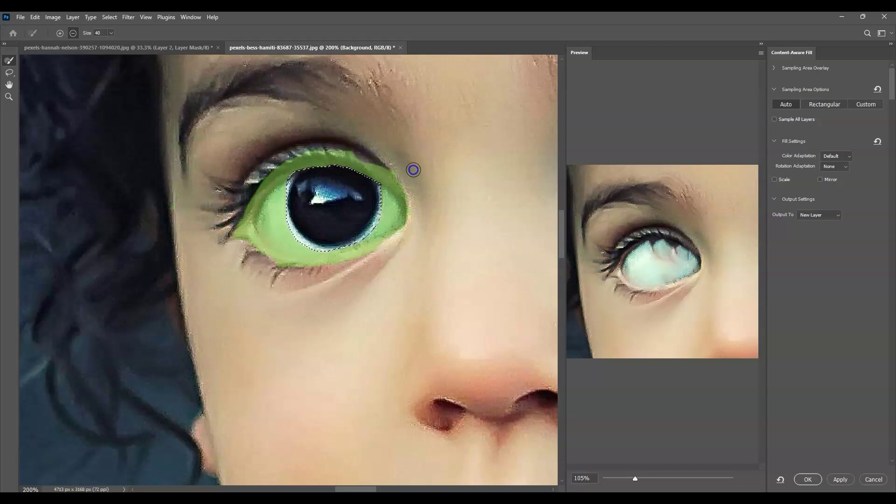
left_click_drag(339, 148, 347, 148)
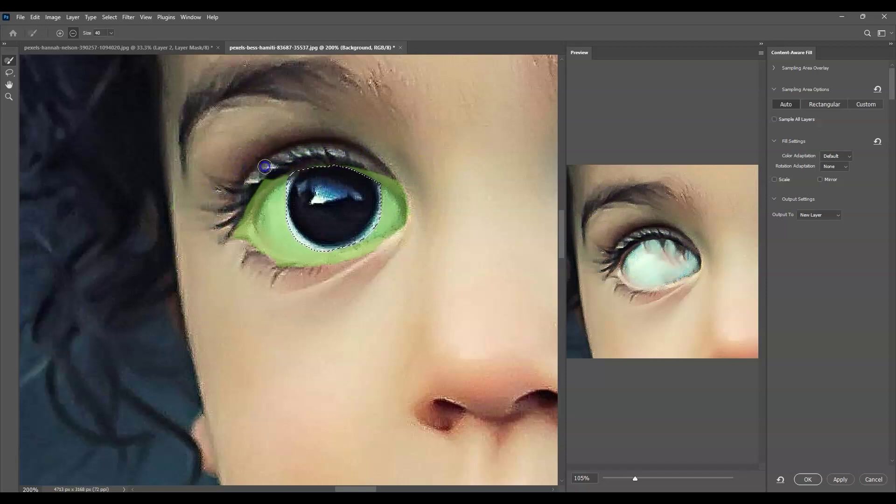
left_click_drag(254, 180, 261, 219)
left_click(373, 263)
mouse_move(373, 263)
left_mouse_down()
mouse_move(241, 277)
mouse_move(239, 240)
left_mouse_up()
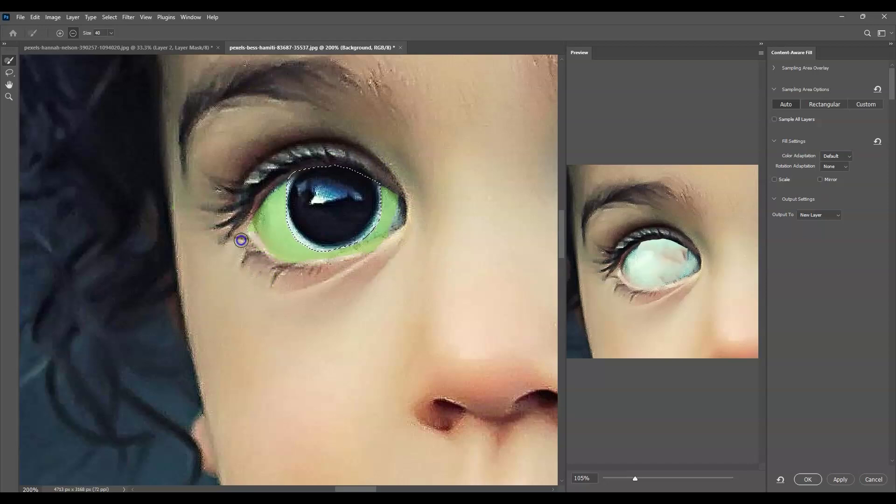
left_click(424, 178)
- Set the fill's output to New Layer and apply it to the left iris
left_click(260, 280)
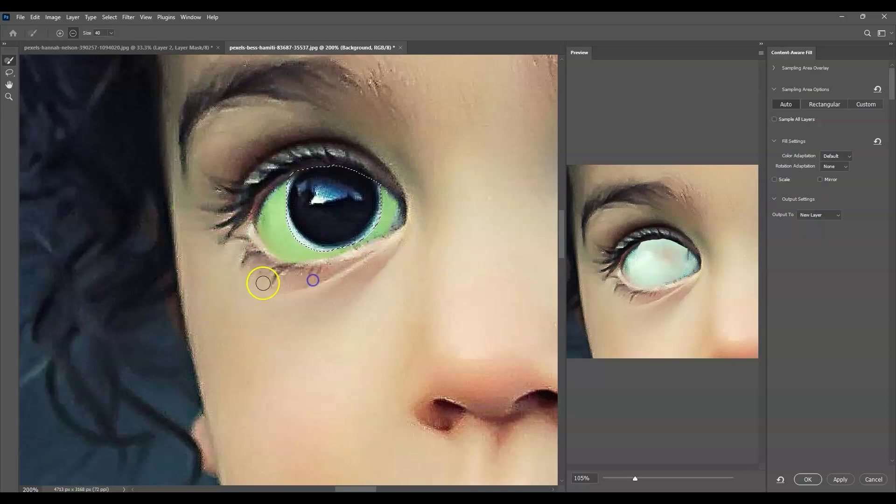
left_click(289, 289)
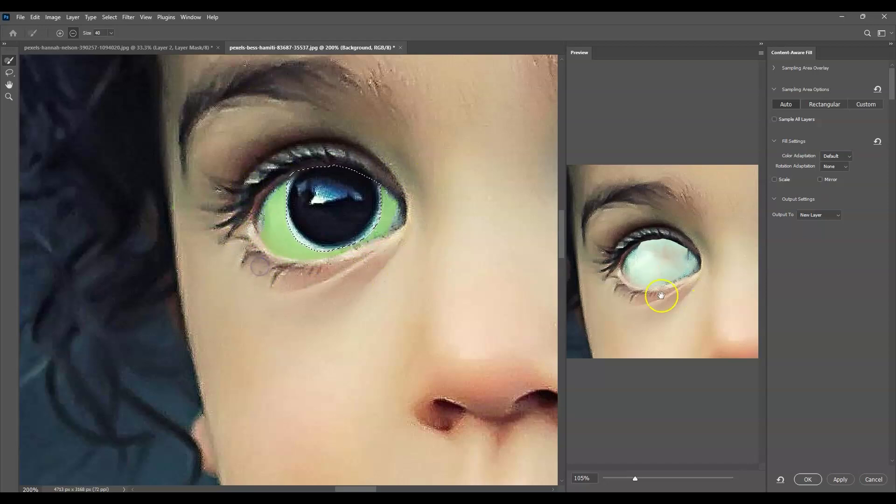
left_click(840, 478)
left_click(825, 217)
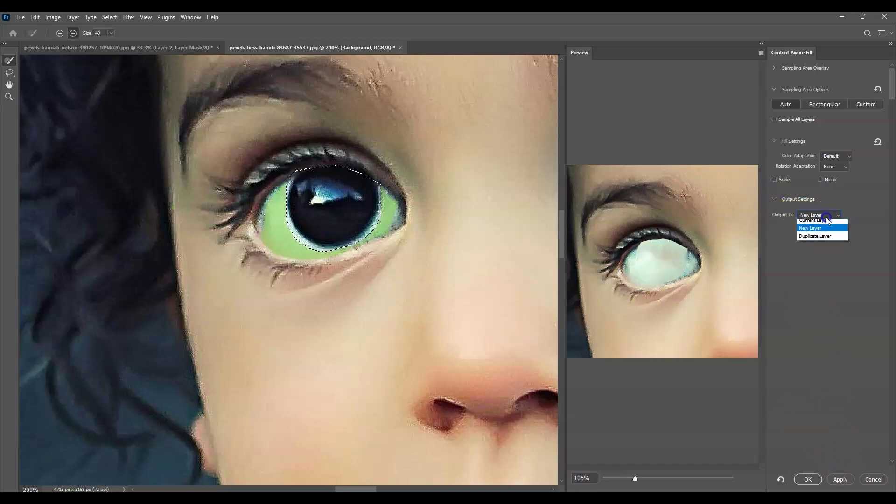
left_click(829, 232)
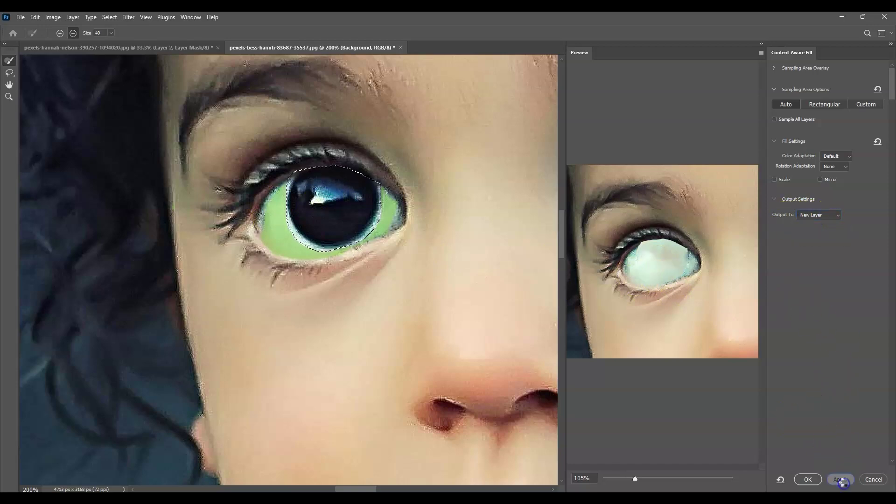
left_click(819, 479)
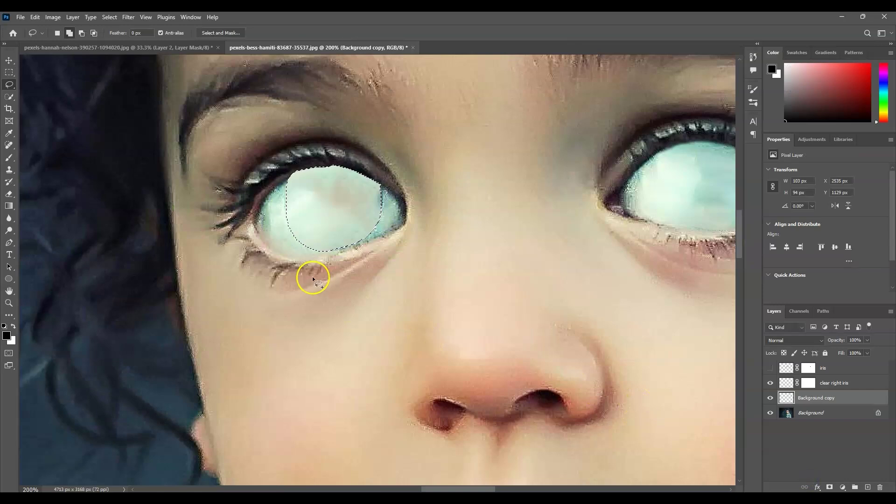
- Deselect and rename the filled layer 'clear left iris'
key("ctrl+d")
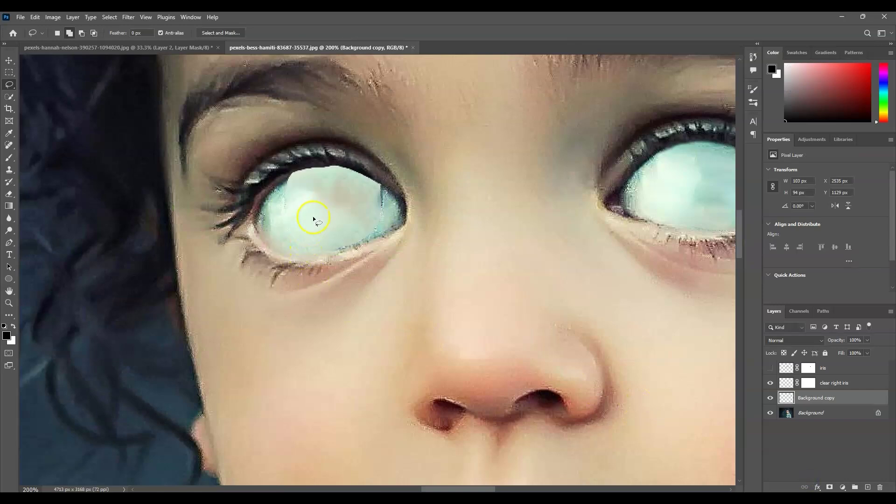
left_click(809, 399)
key("Return")
left_click(817, 400)
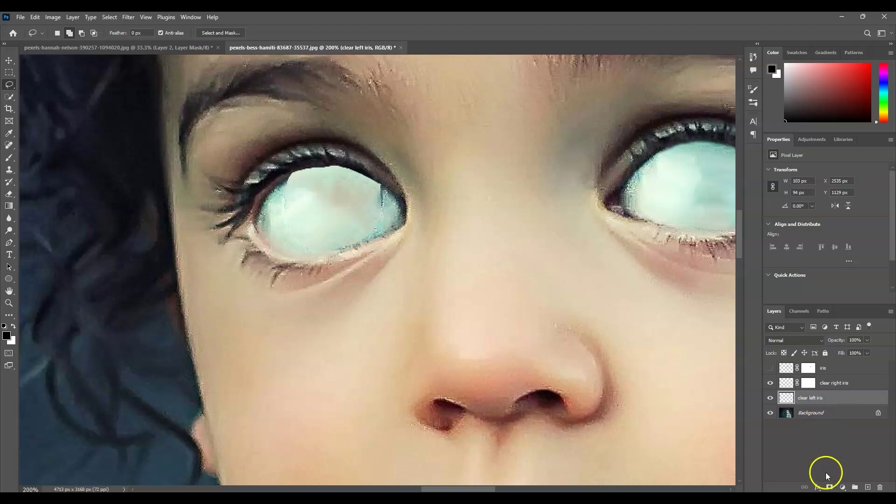
- Add a layer mask and paint black along the upper lid and corner, white along the lower rim
left_click(830, 487)
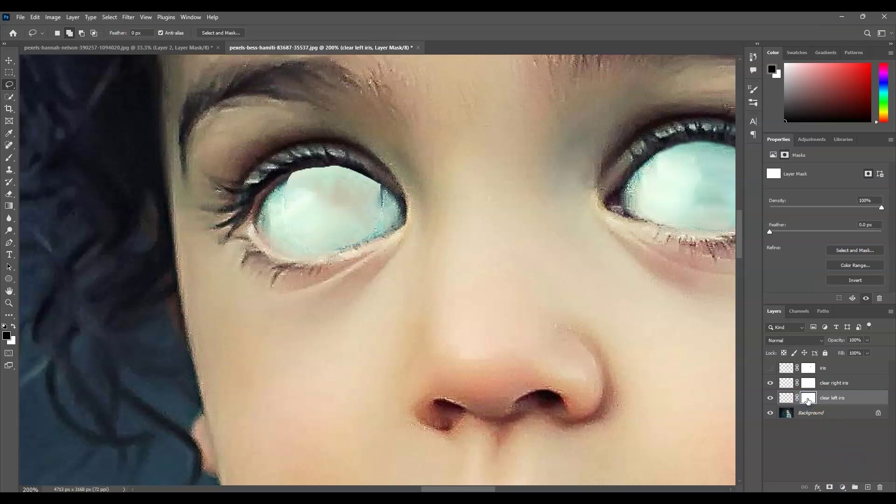
key("b")
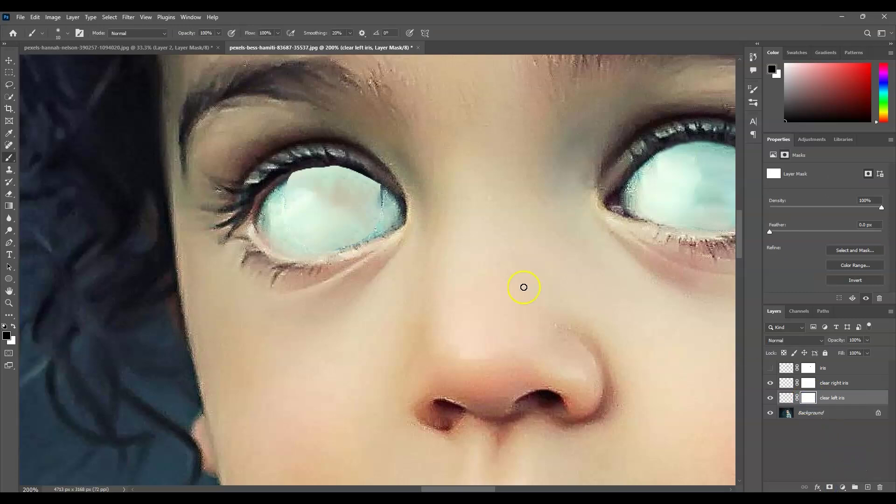
left_click_drag(232, 224, 284, 177)
mouse_move(334, 164)
left_mouse_down()
mouse_move(290, 170)
mouse_move(387, 197)
left_mouse_up()
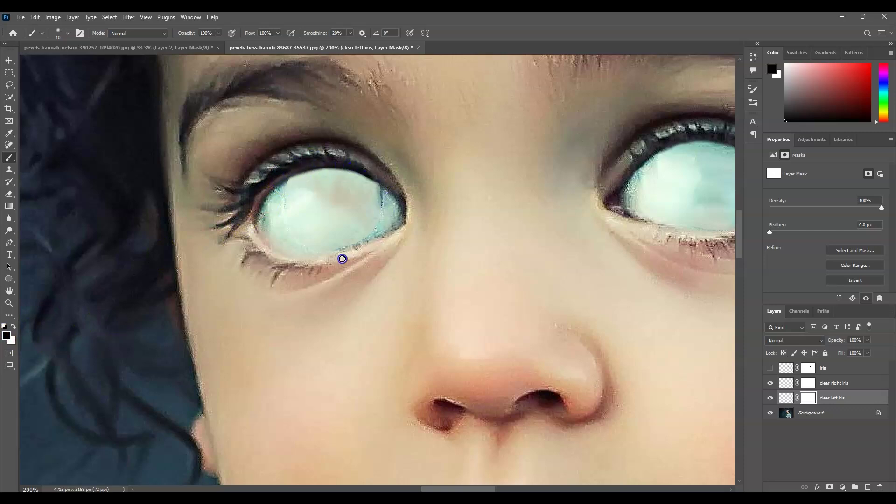
key("x")
key("x")
key("x")
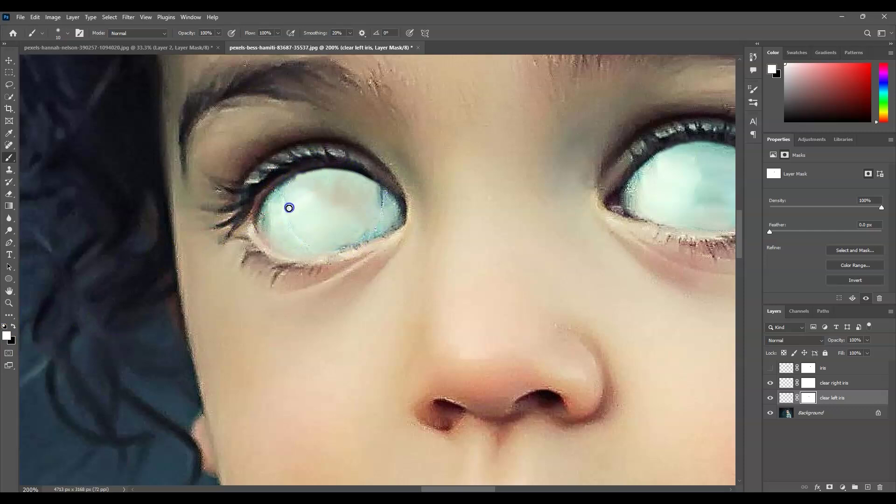
mouse_move(322, 256)
left_mouse_down()
mouse_move(326, 202)
mouse_move(303, 248)
mouse_move(339, 225)
left_mouse_up()
key("alt+bracketleft")
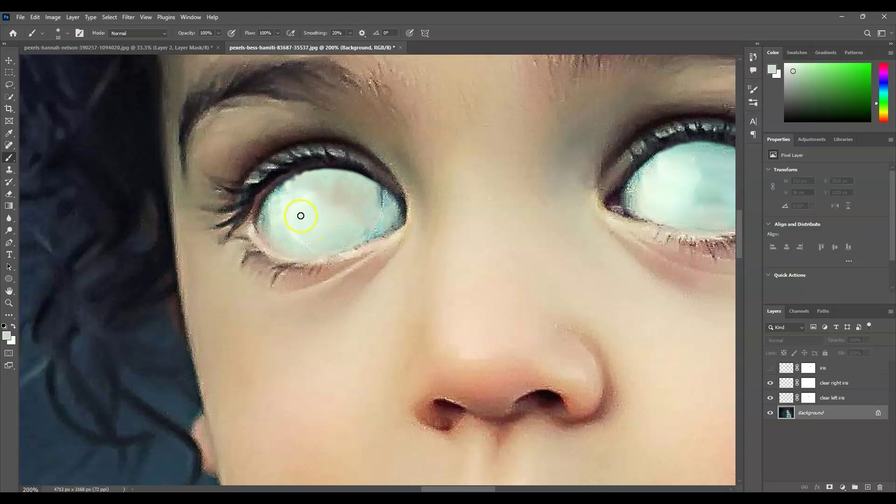
- Zoom in on the child's face and make the iris layer visible over the cleared eyes
left_click(9, 303)
left_click(306, 33)
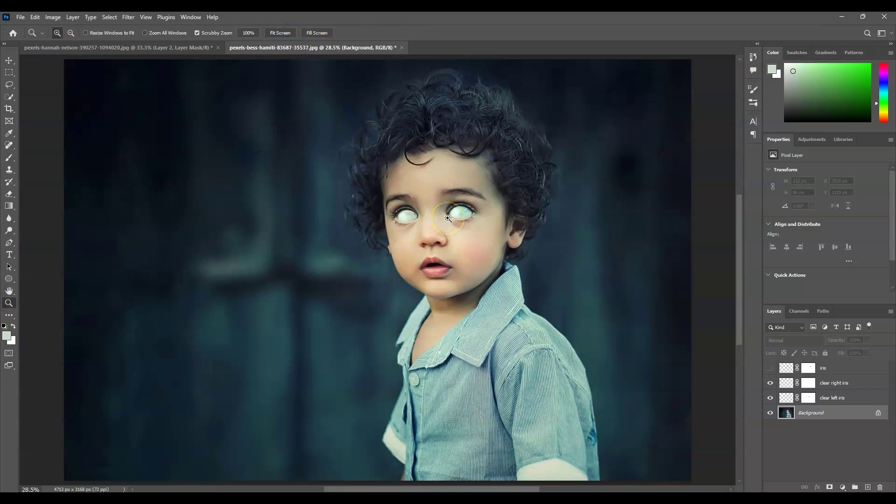
left_click_drag(448, 218, 584, 264)
left_click(788, 412)
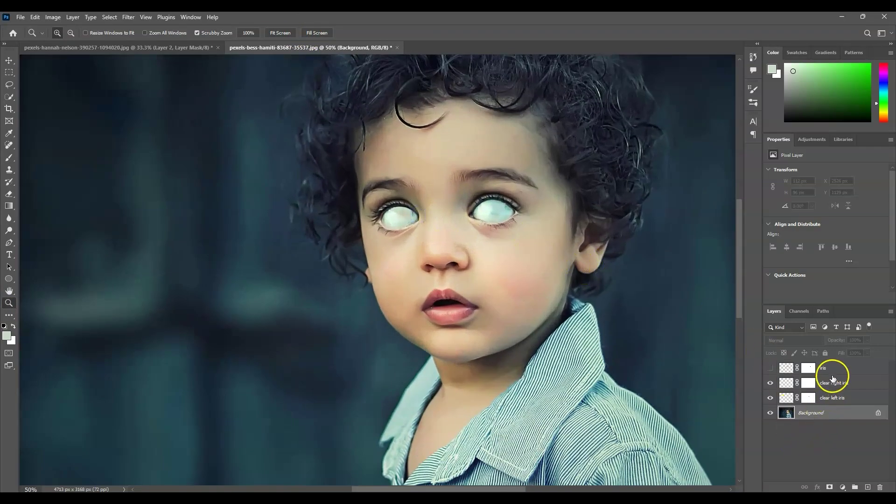
left_click(769, 367)
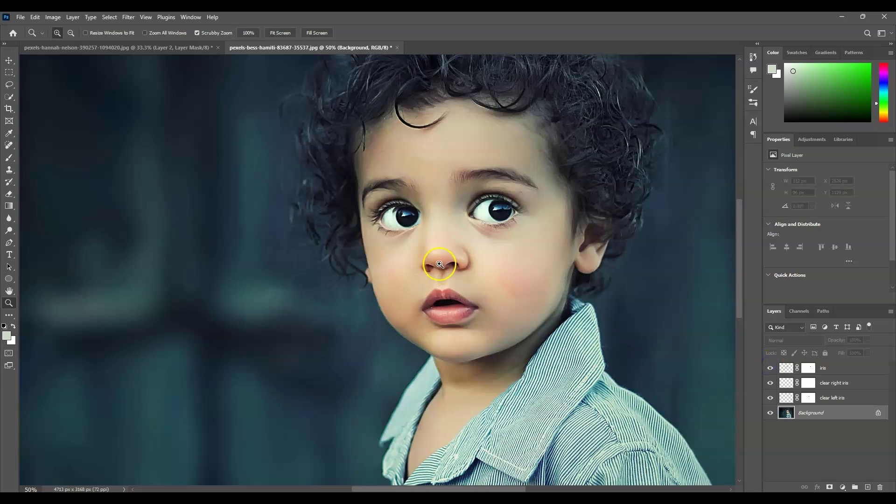
left_click(406, 220)
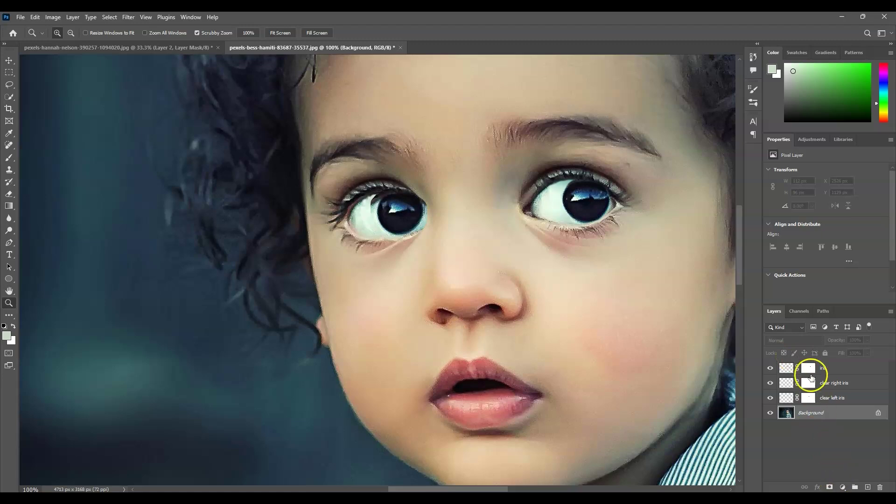
- Paint on the iris layer mask in black with brush sizes 35 down to 15 around the left iris
left_click(810, 371)
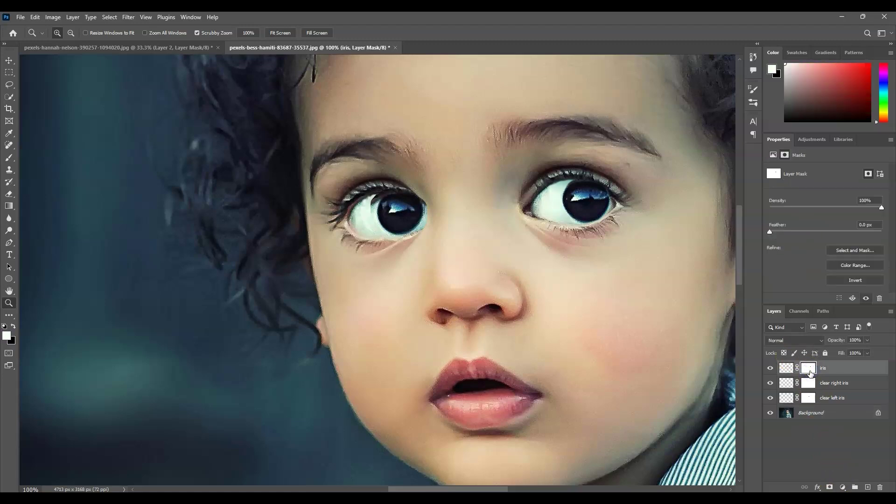
key("b")
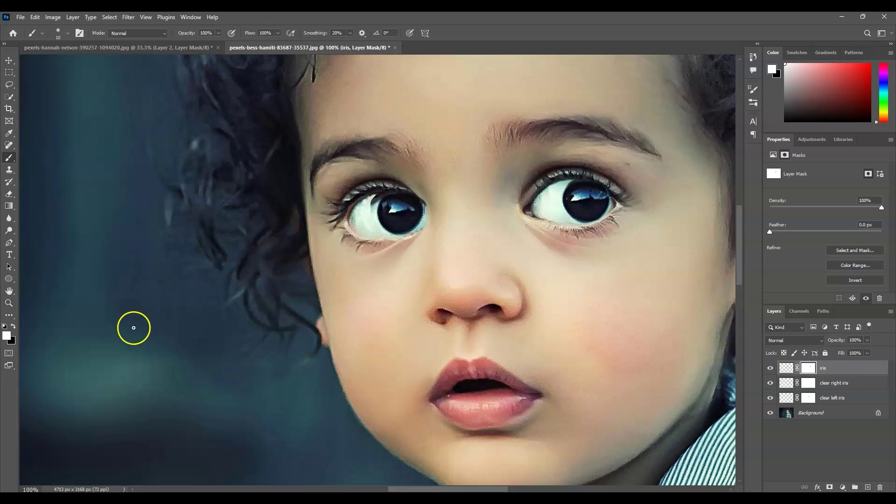
left_click(13, 326)
key("bracketright")
key("bracketright")
key("bracketright")
key("bracketright")
key("bracketright")
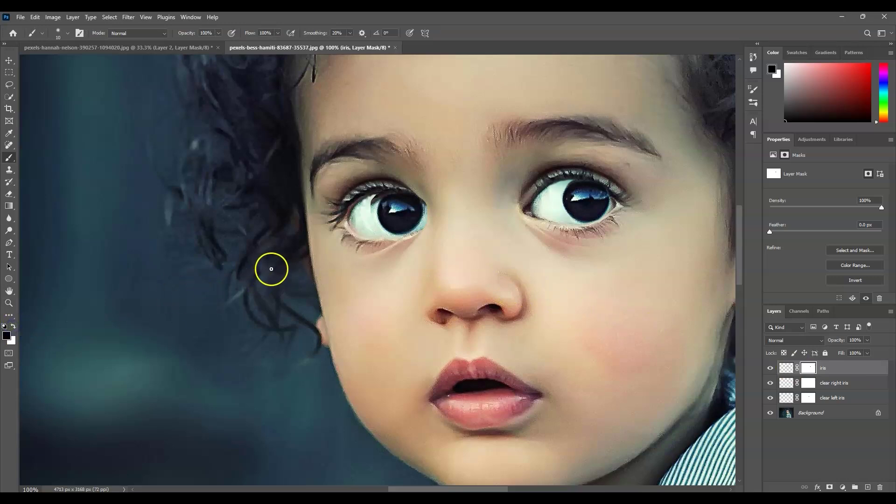
mouse_move(422, 240)
left_mouse_down()
mouse_move(430, 225)
mouse_move(400, 244)
mouse_move(386, 236)
left_mouse_up()
key("bracketleft")
key("bracketleft")
key("bracketleft")
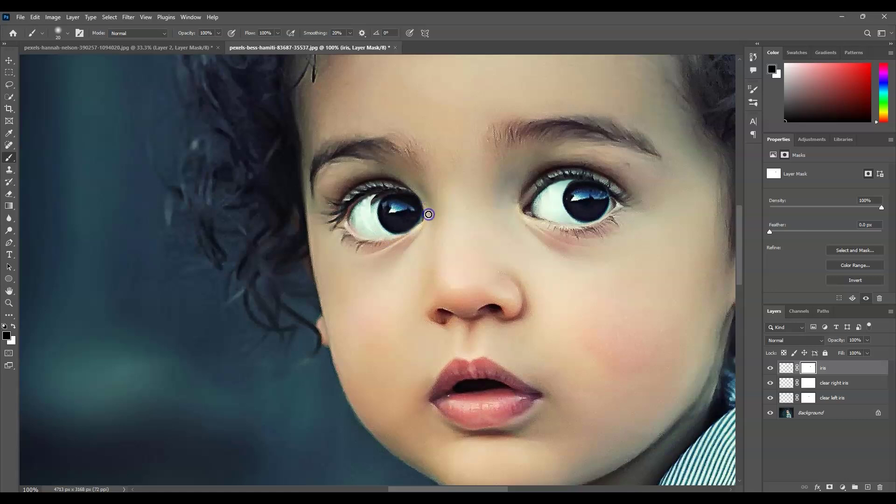
key("bracketleft")
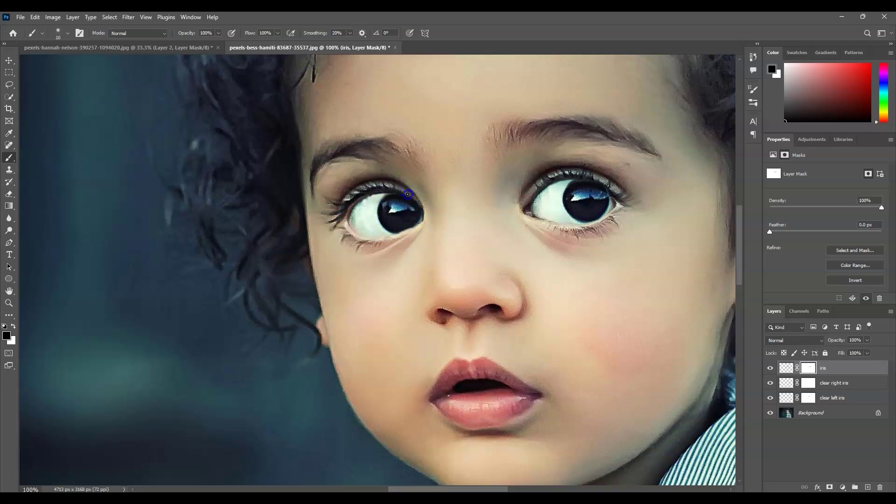
key("x")
key("x")
key("x")
key("x")
key("x")
key("x")
key("x")
left_click_drag(418, 223, 446, 250)
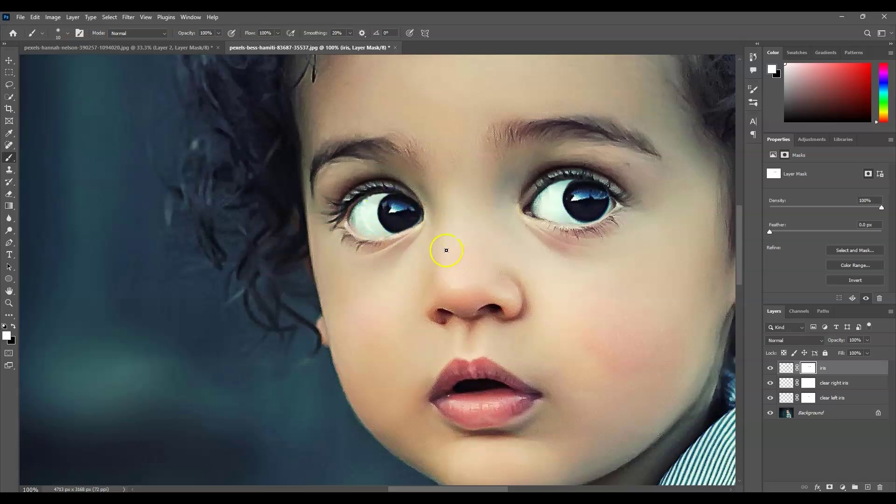
left_click(9, 303)
- Duplicate Background, move 'Background copy' to the top of the stack, and hide it
left_click(280, 33)
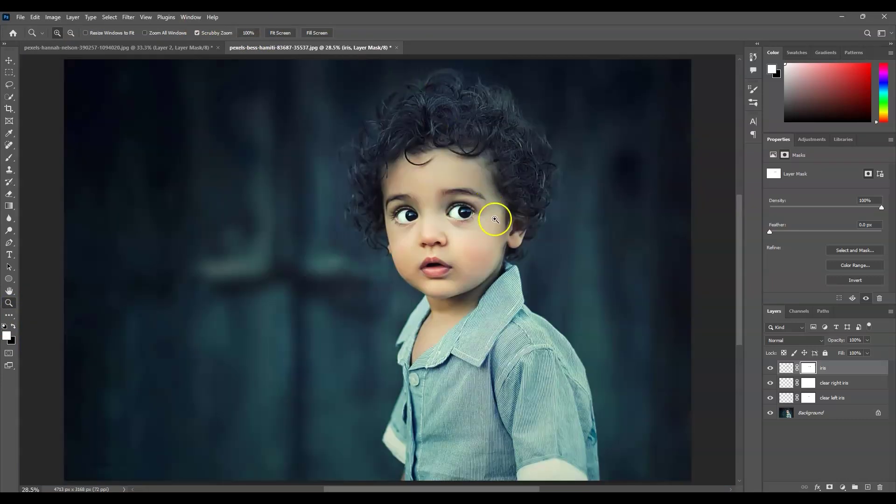
left_click_drag(814, 413, 830, 357)
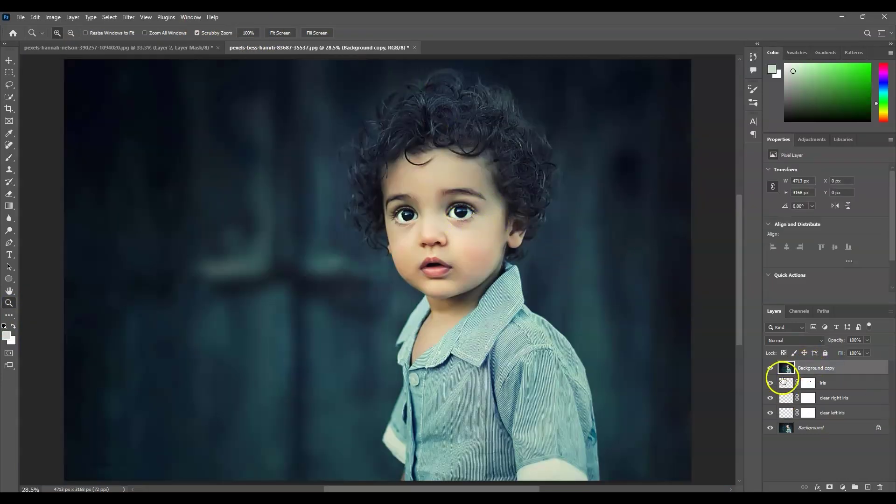
left_click(770, 368)
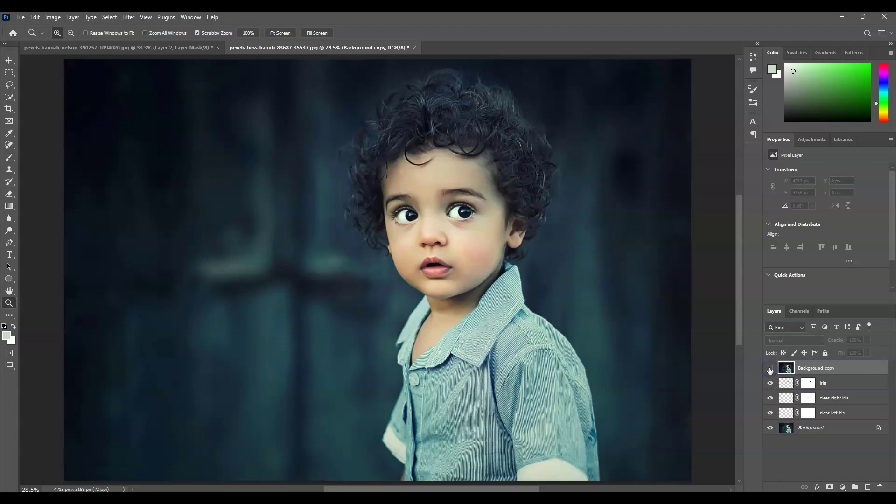